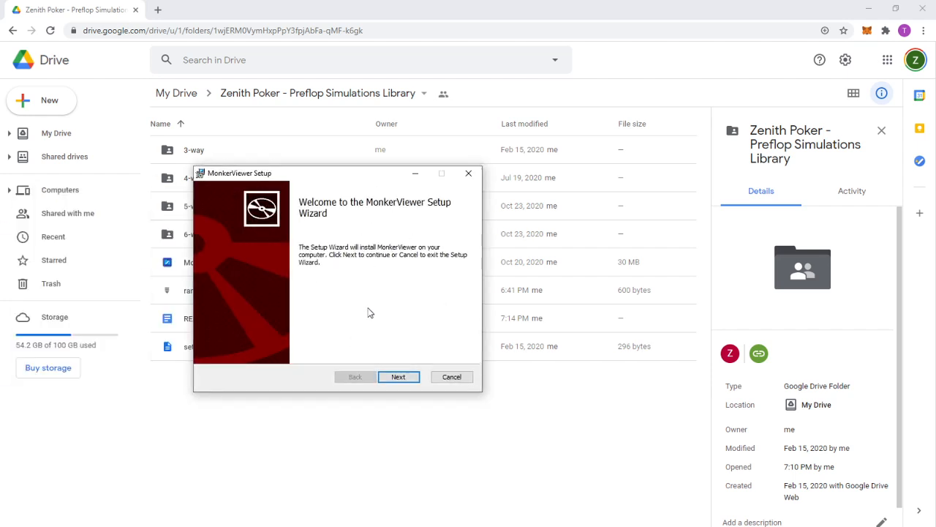
- Install MonkerViewer to the default folder C:\Program Files\MonkerViewer\ and finish the setup wizard
click(398, 377)
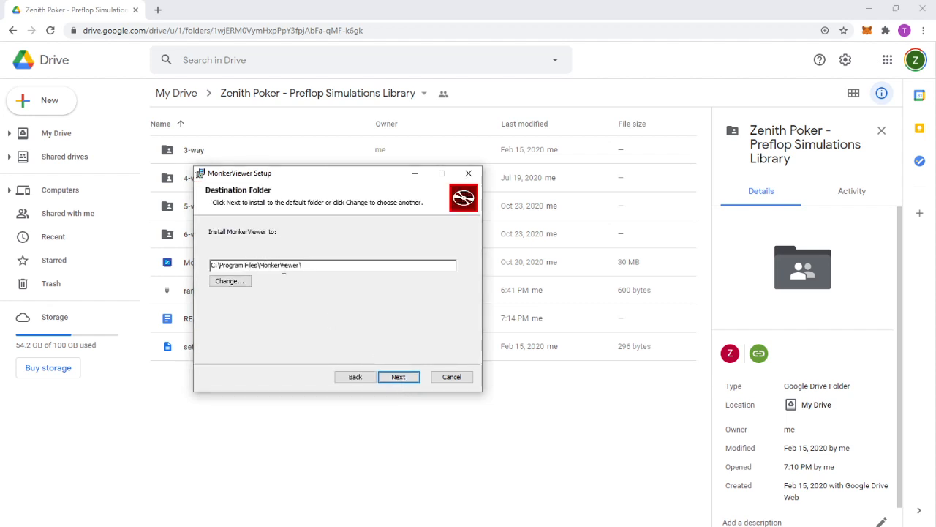
click(399, 377)
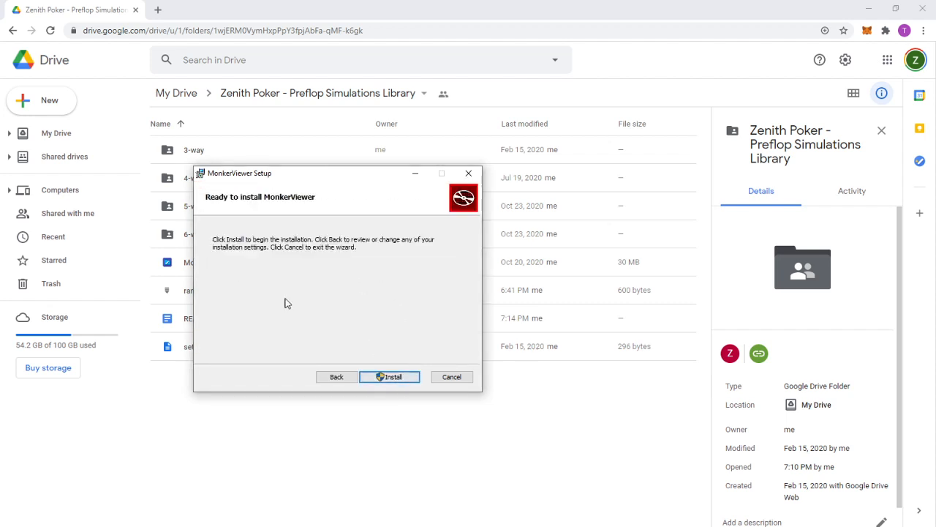
click(384, 378)
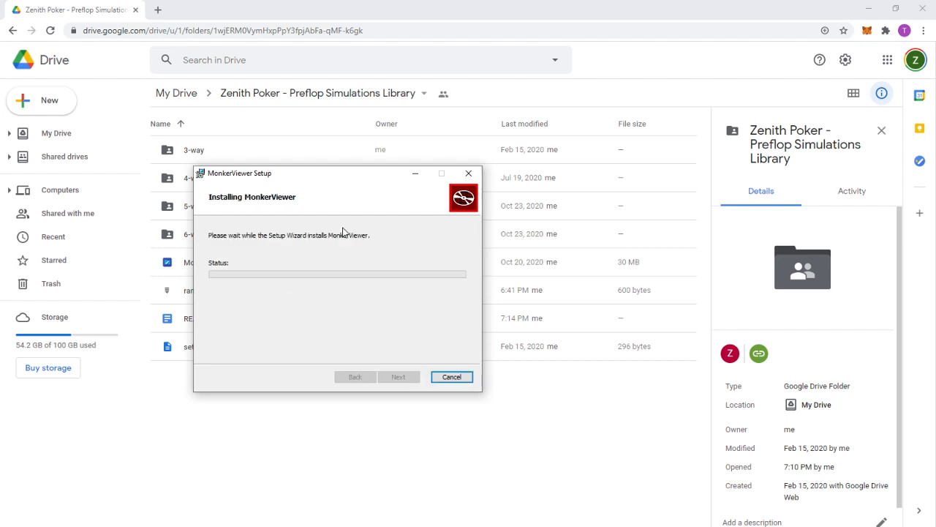
drag(338, 183, 384, 184)
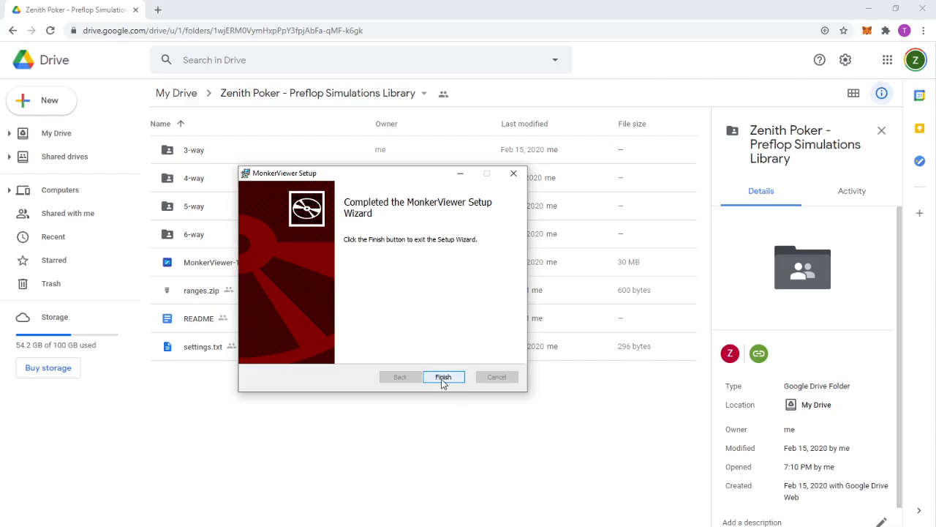
click(445, 377)
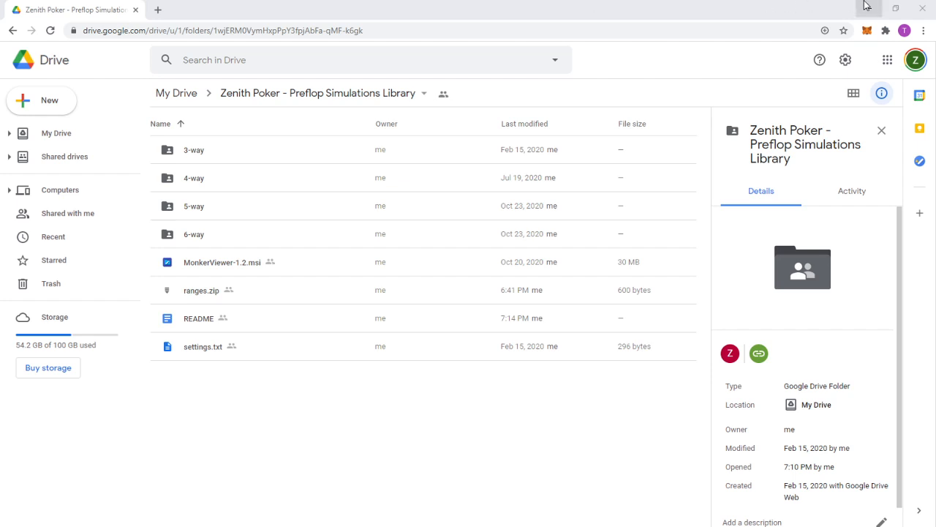
- Bring the MonkerViewer shortcut into view on the desktop and open its file location
click(867, 6)
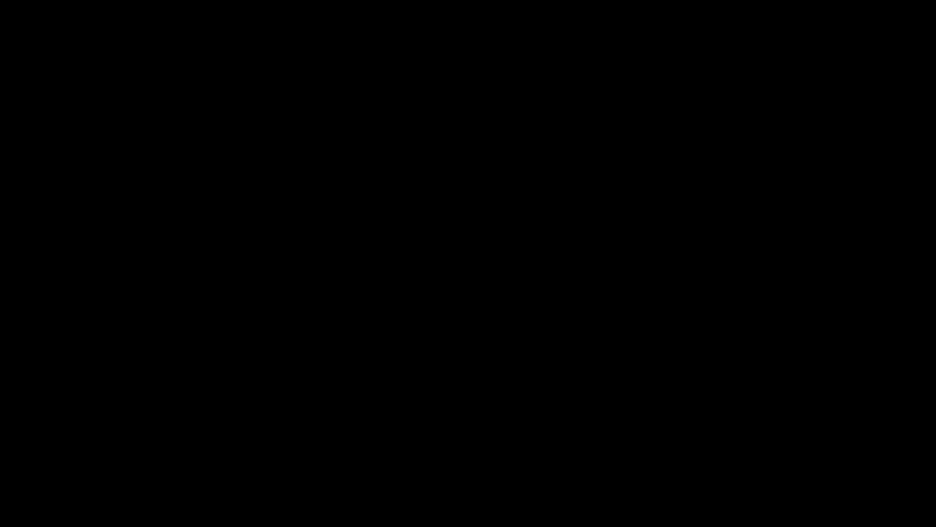
drag(362, 1, 362, 205)
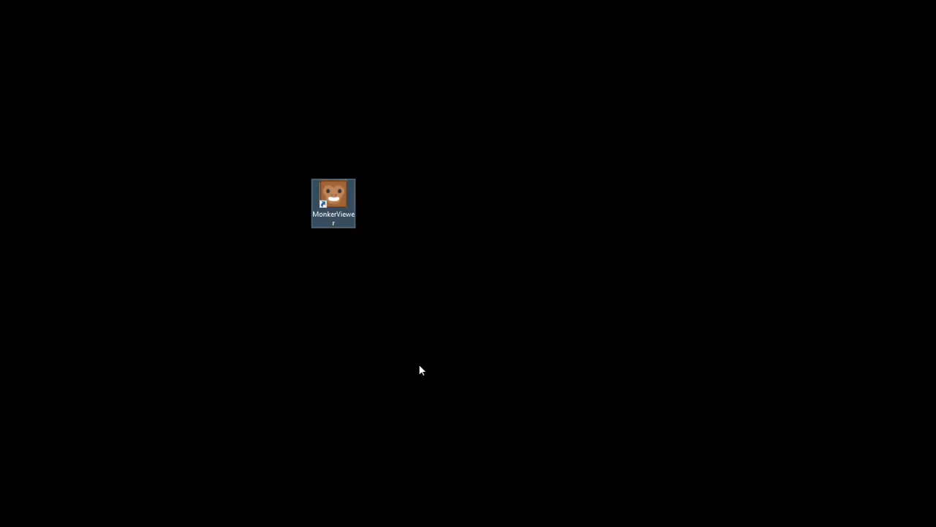
right_click(337, 196)
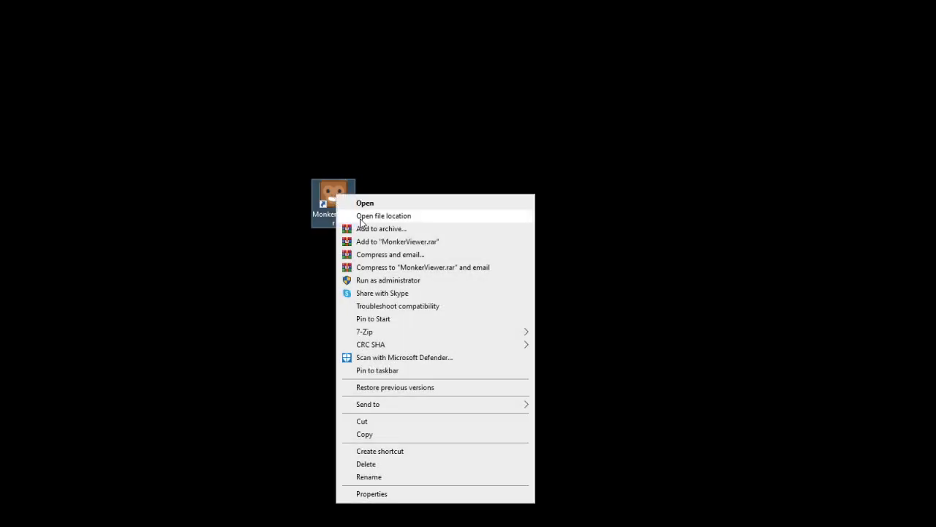
click(360, 217)
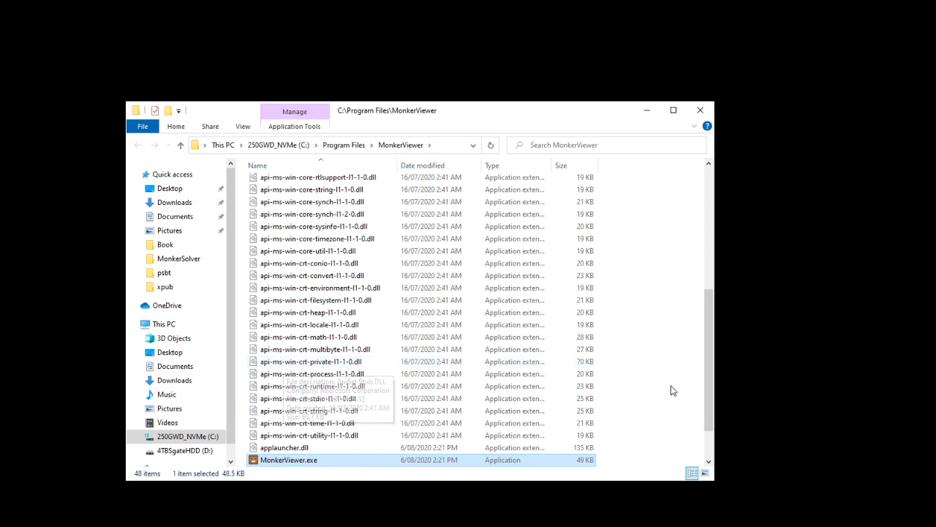
- Move ranges.zip into the MonkerViewer program folder, granting administrator permission
scroll(671, 390, down, 2)
scroll(672, 390, up, 8)
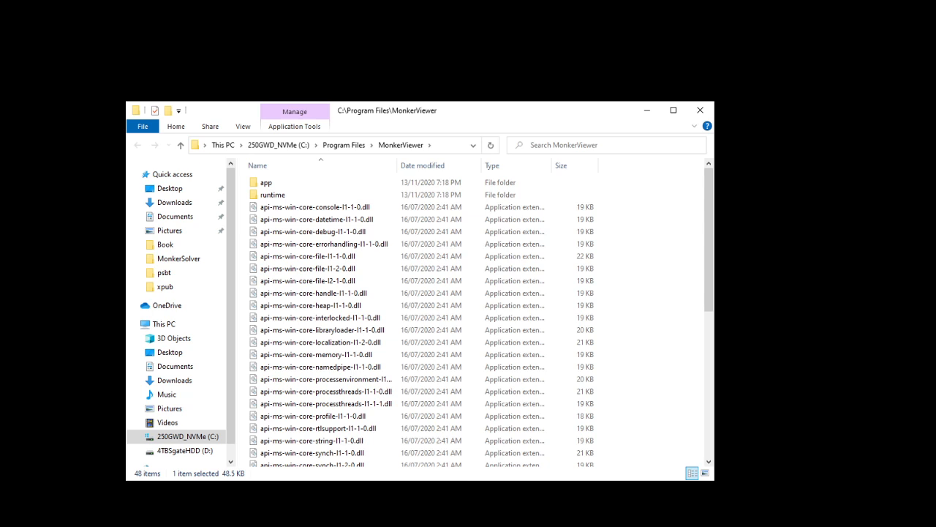
drag(310, 202, 656, 301)
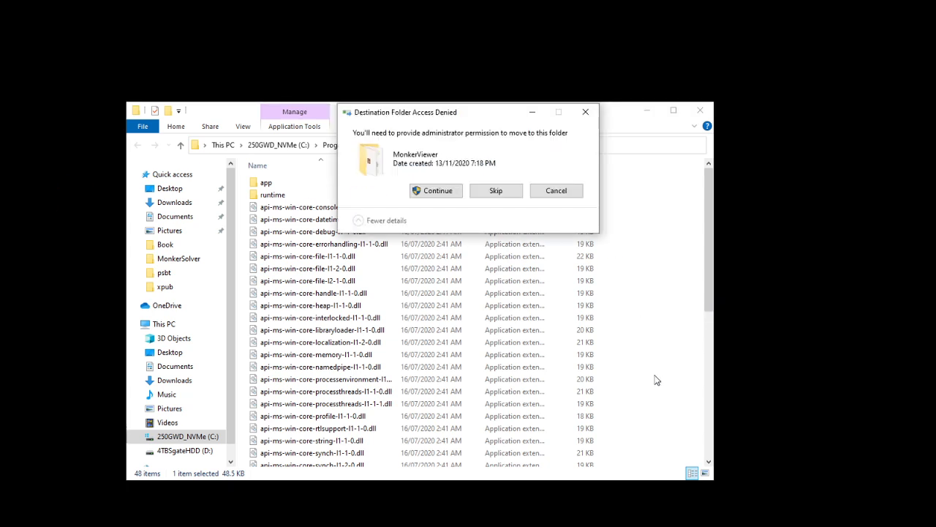
click(448, 190)
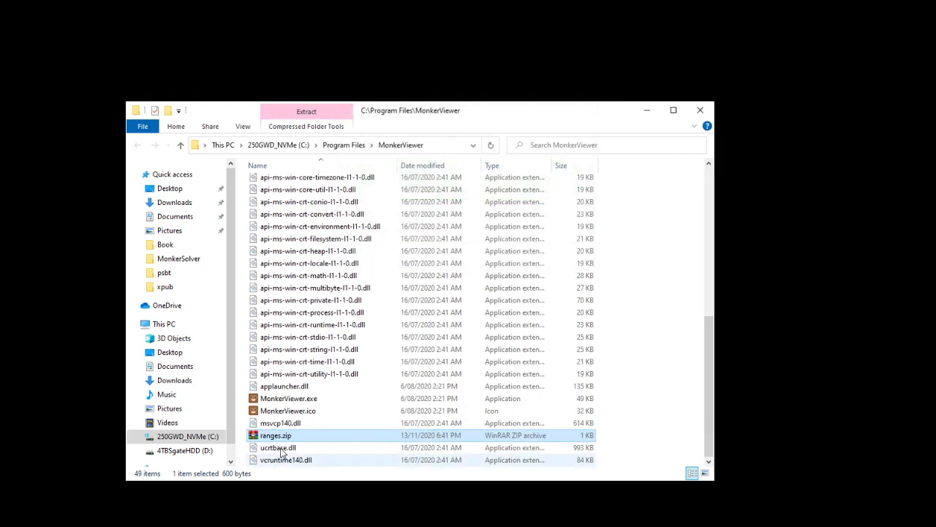
- Extract ranges.zip into a ranges subfolder of the MonkerViewer program folder
right_click(289, 436)
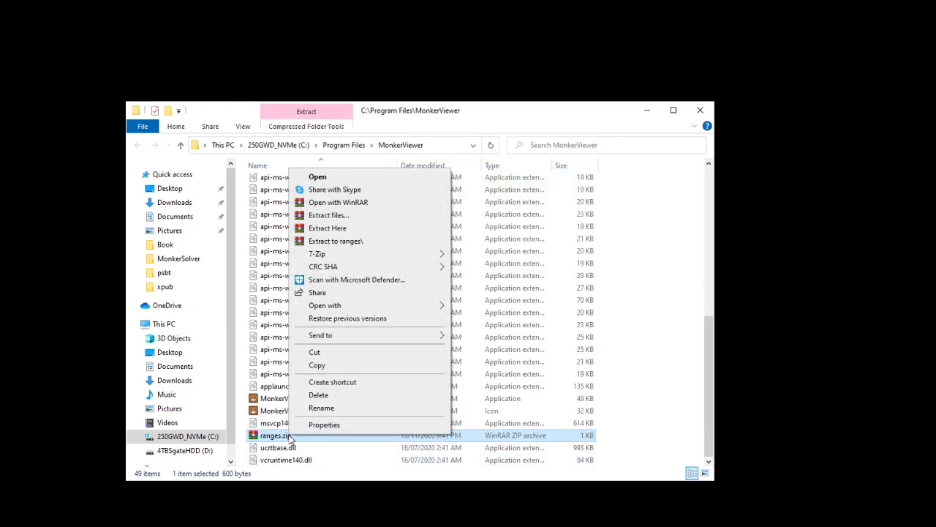
click(361, 242)
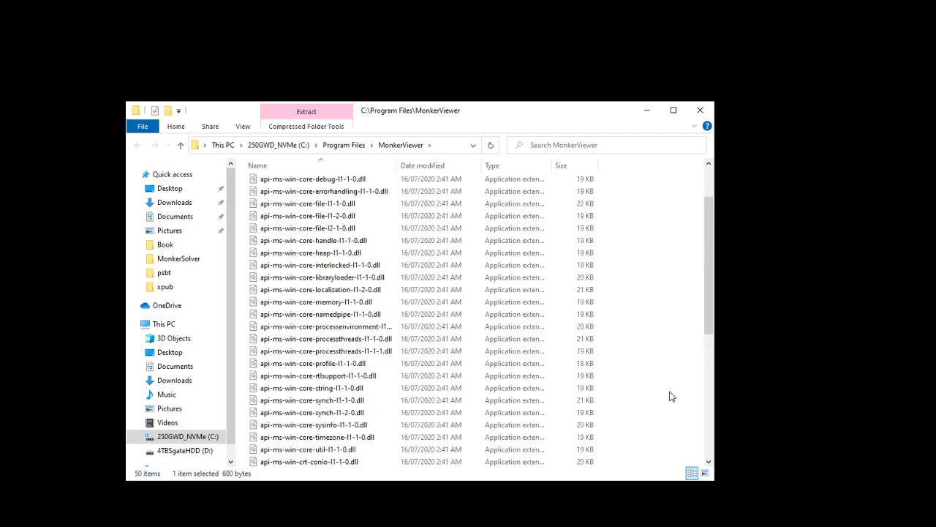
scroll(668, 389, up, 2)
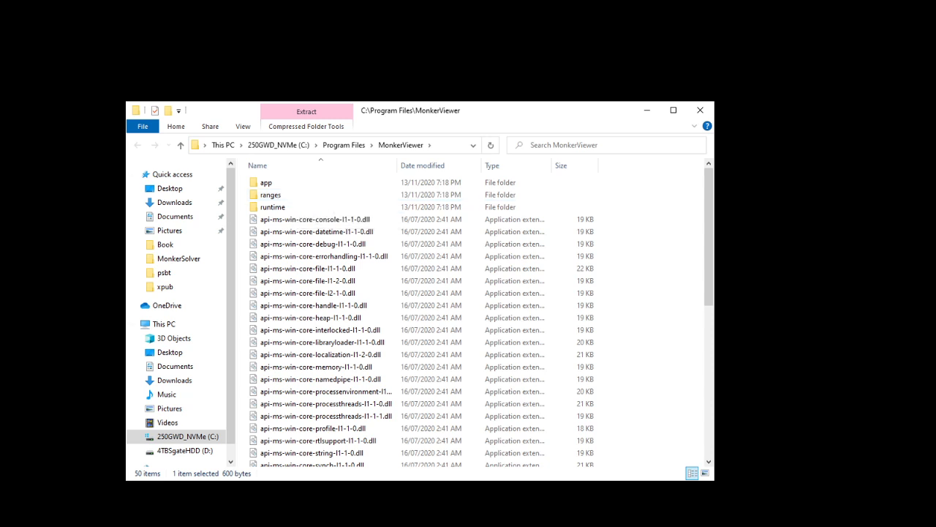
- Move settings.txt from the MonkerSolver folder into the MonkerViewer folder with administrator permission, and check the folder for the ranges folder and settings.txt
key(alt+Tab)
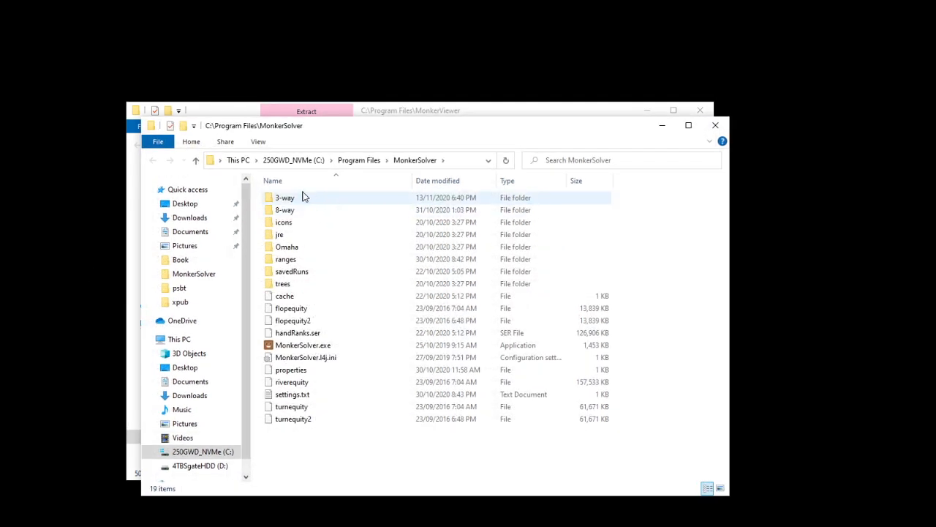
drag(294, 126, 0, 129)
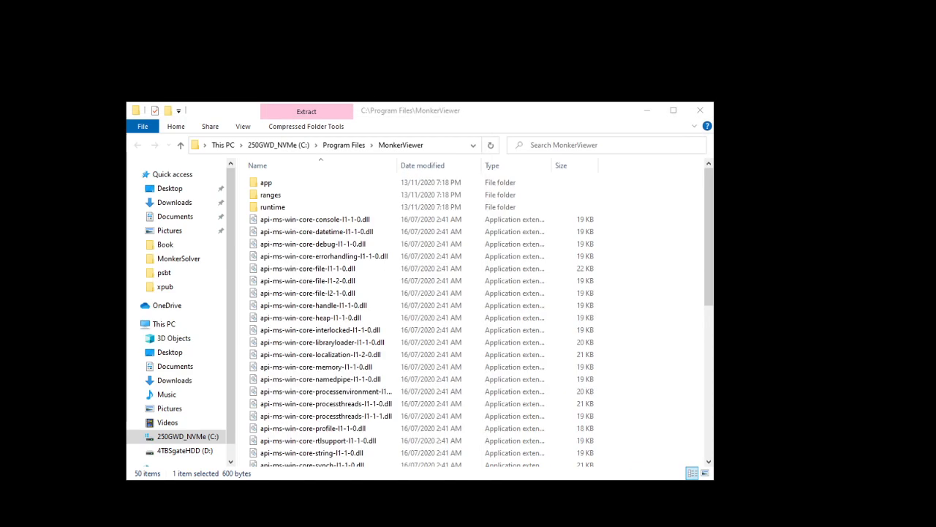
drag(336, 403, 644, 344)
click(447, 190)
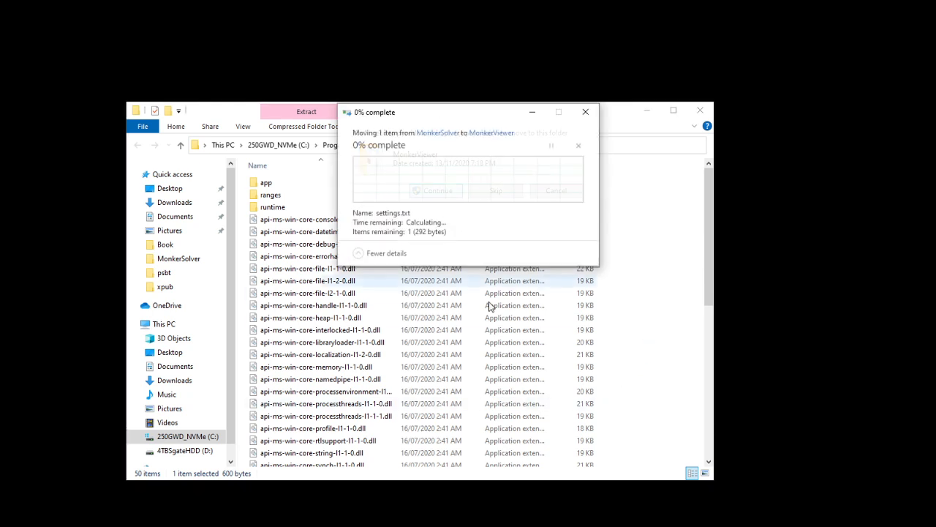
click(662, 372)
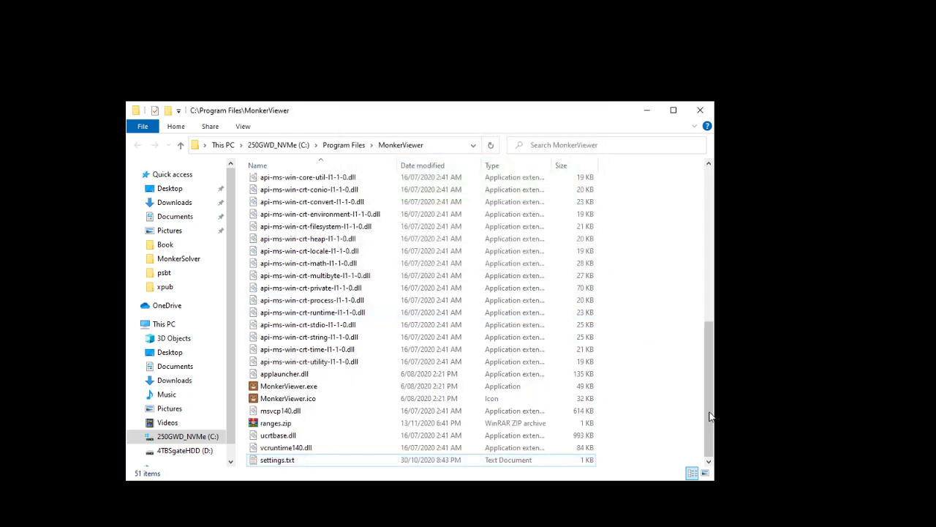
drag(711, 412, 707, 257)
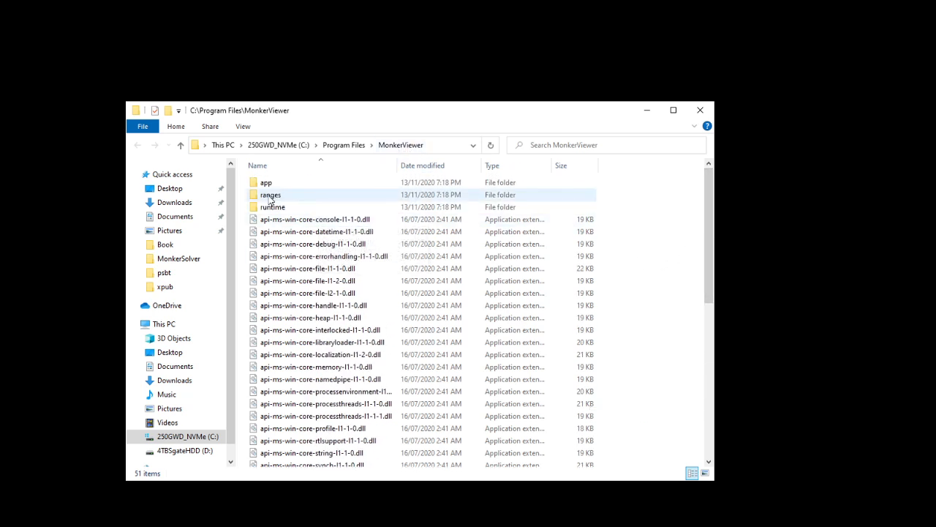
drag(708, 234, 708, 388)
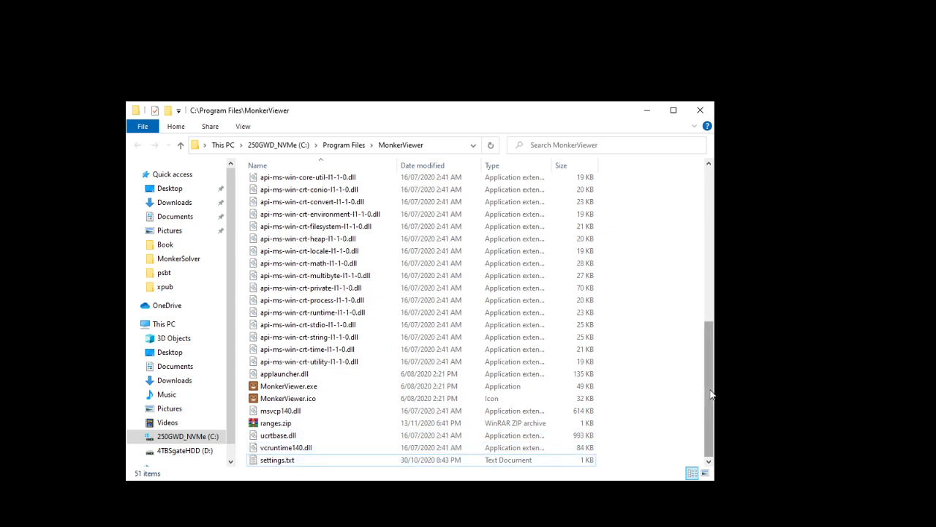
drag(708, 387, 707, 204)
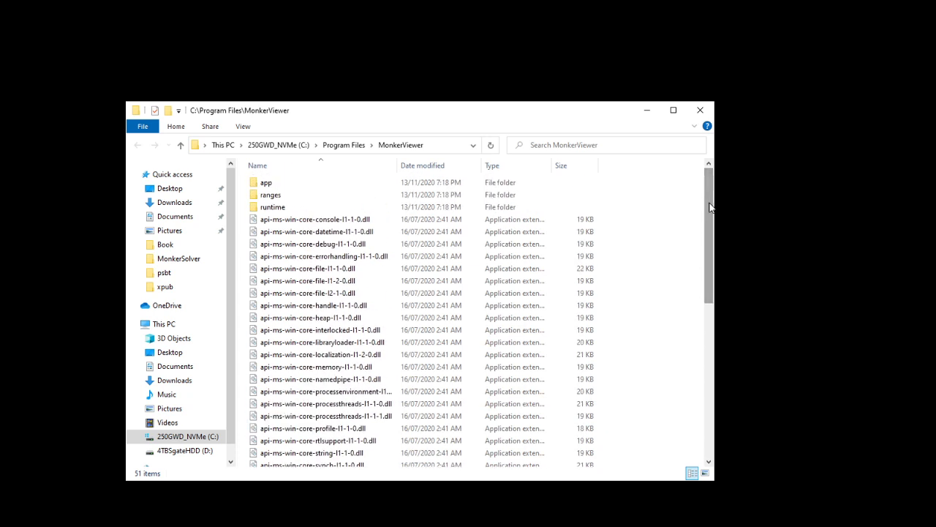
drag(709, 208, 696, 403)
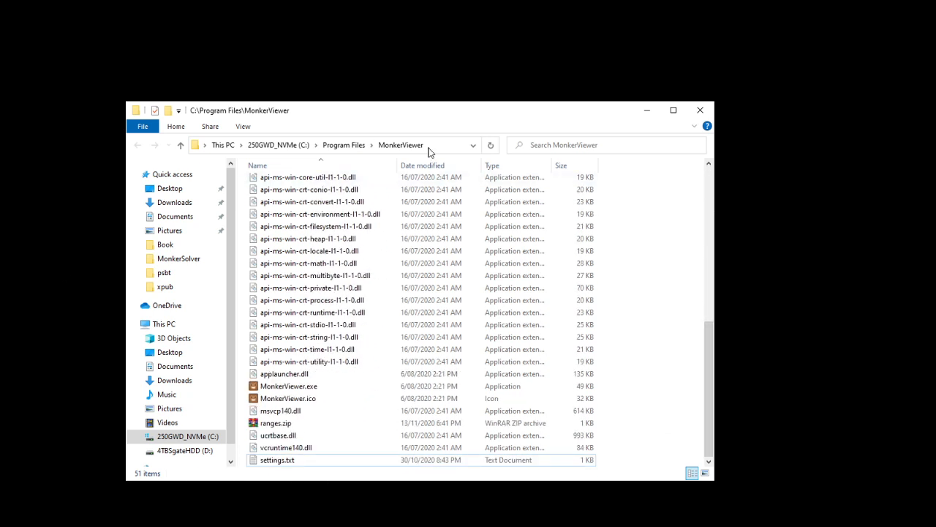
- Shrink the MonkerViewer folder window to uncover the desktop shortcut, launch MonkerViewer and place its login window above the folder window
drag(597, 102, 654, 293)
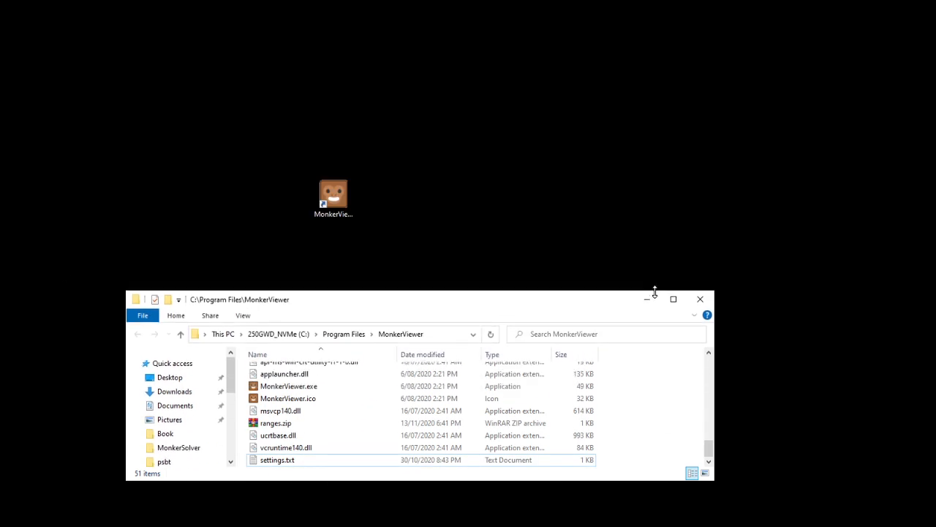
drag(407, 296, 414, 281)
double_click(334, 199)
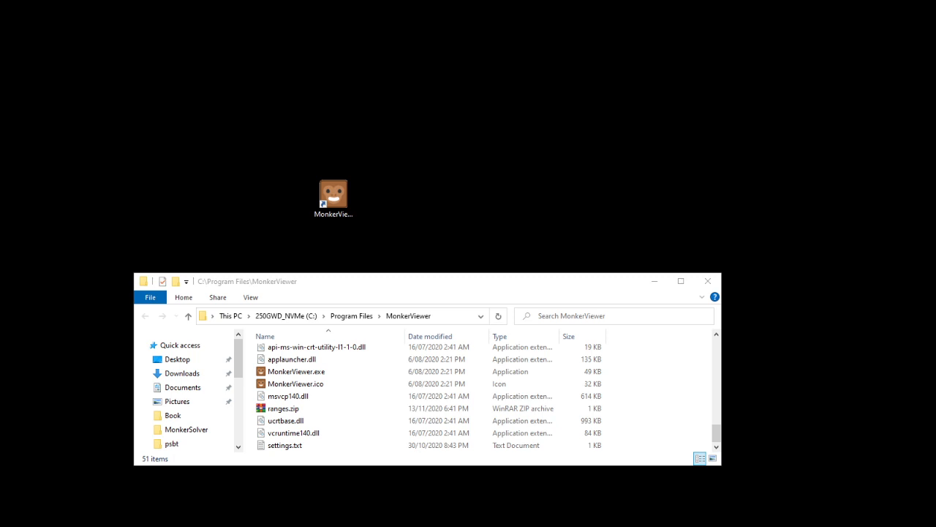
drag(320, 59, 530, 45)
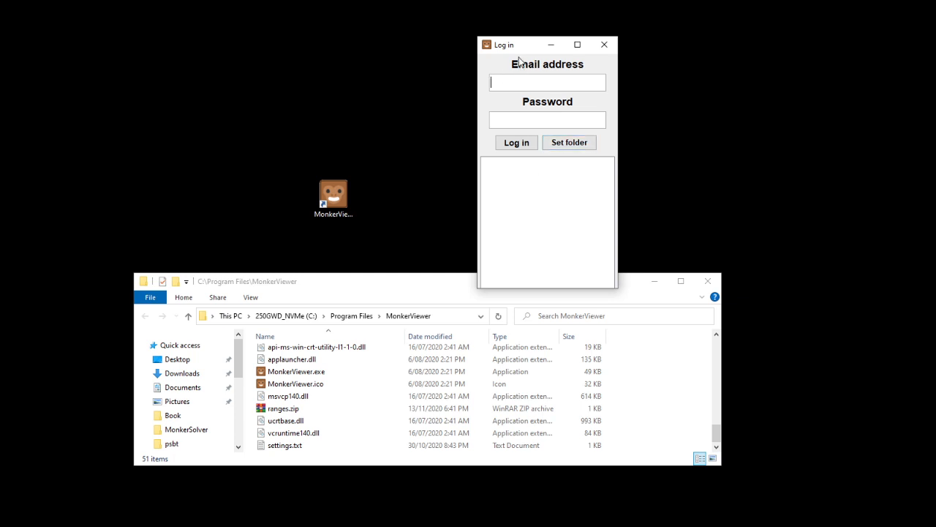
- Set MonkerViewer's folder to C:\Program Files\MonkerViewer
click(568, 144)
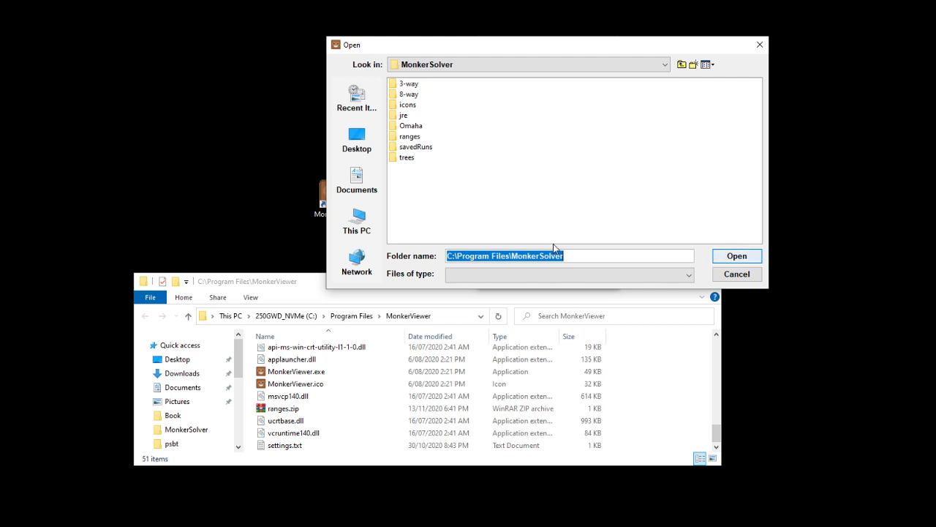
click(681, 64)
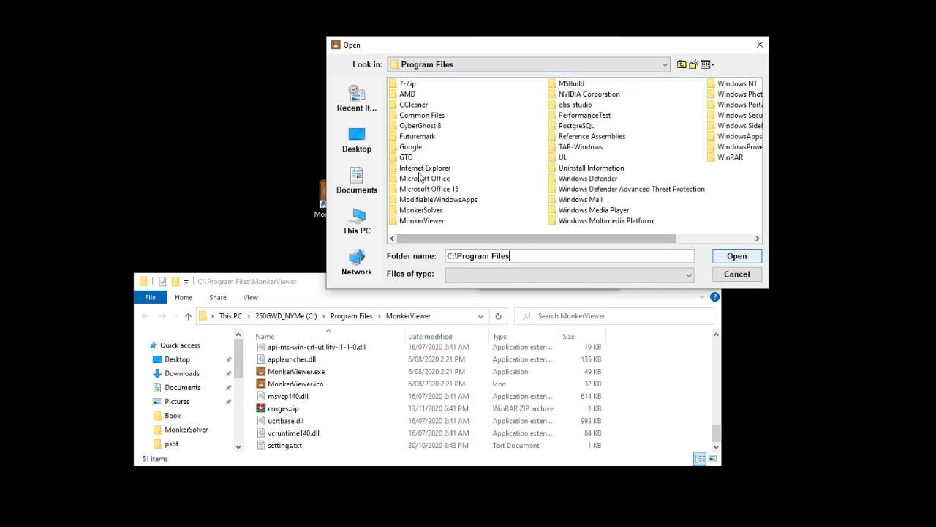
click(427, 223)
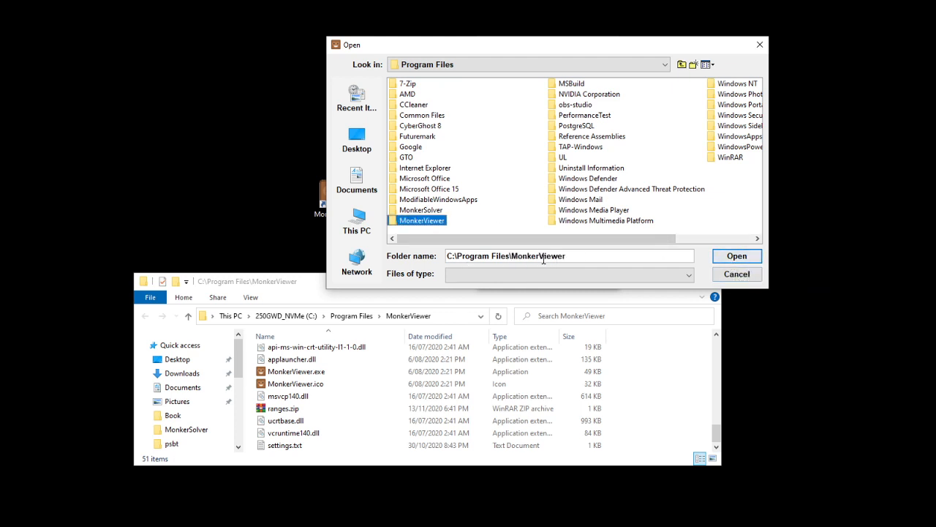
click(730, 258)
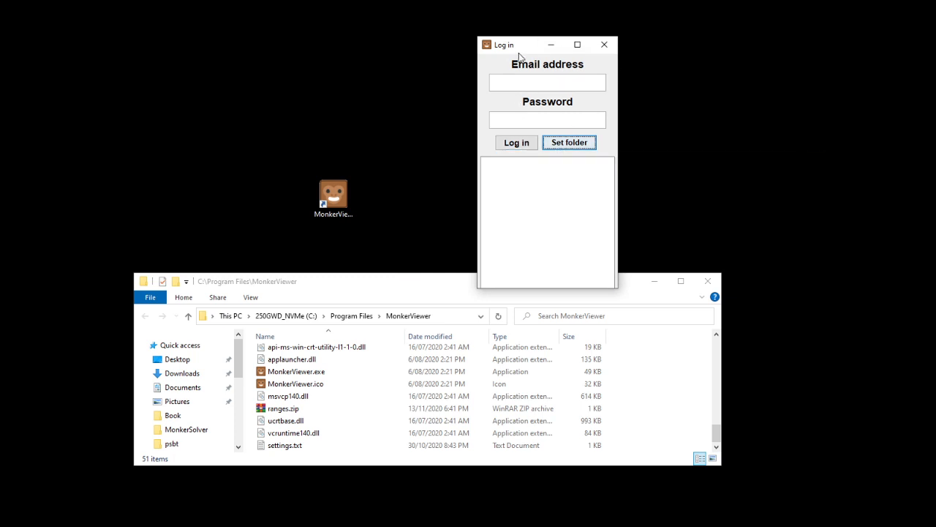
- Move the login window aside, search the web for monkerviewer in a new browser tab and open the MonkerWare site's account login page
drag(516, 45, 0, 96)
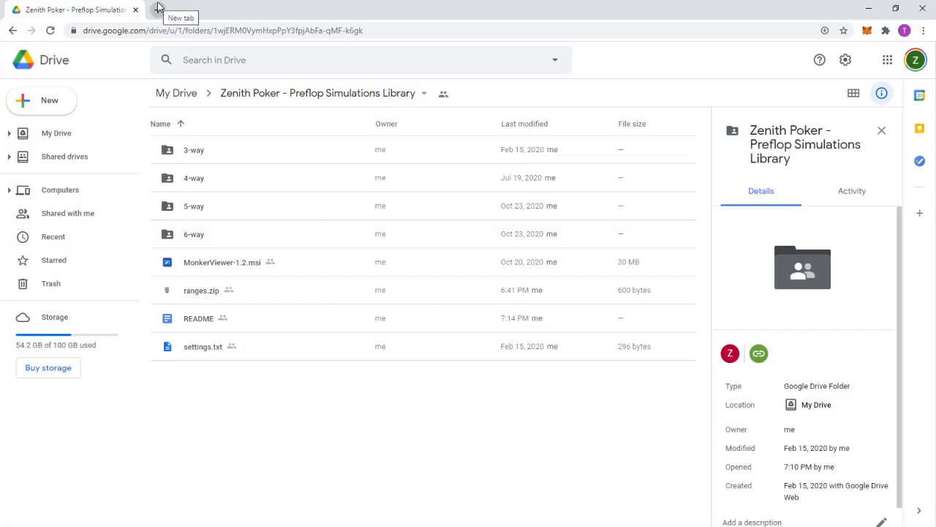
click(157, 7)
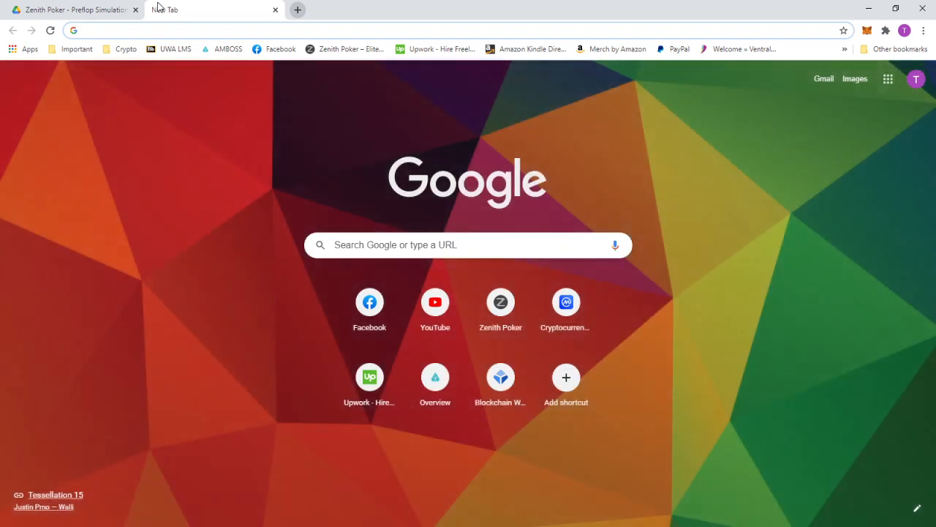
text(monkerviewer)
key(Return)
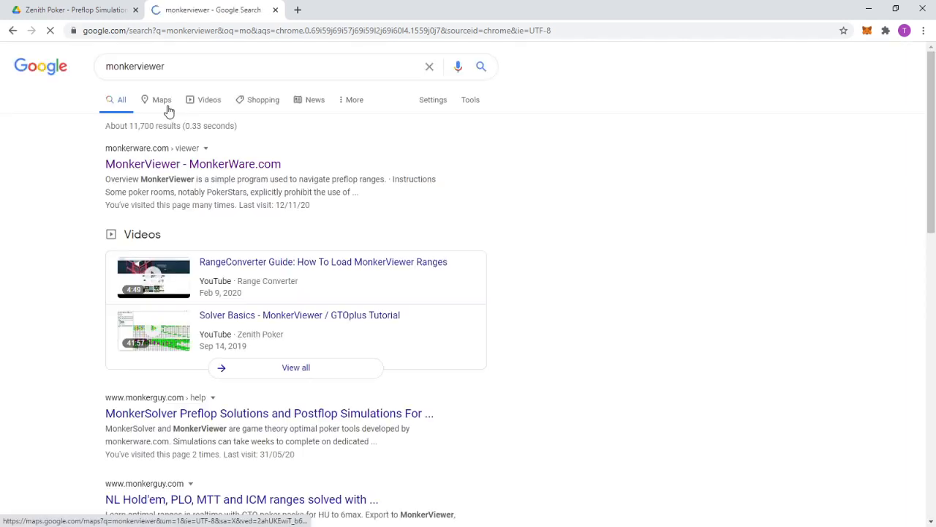
click(173, 164)
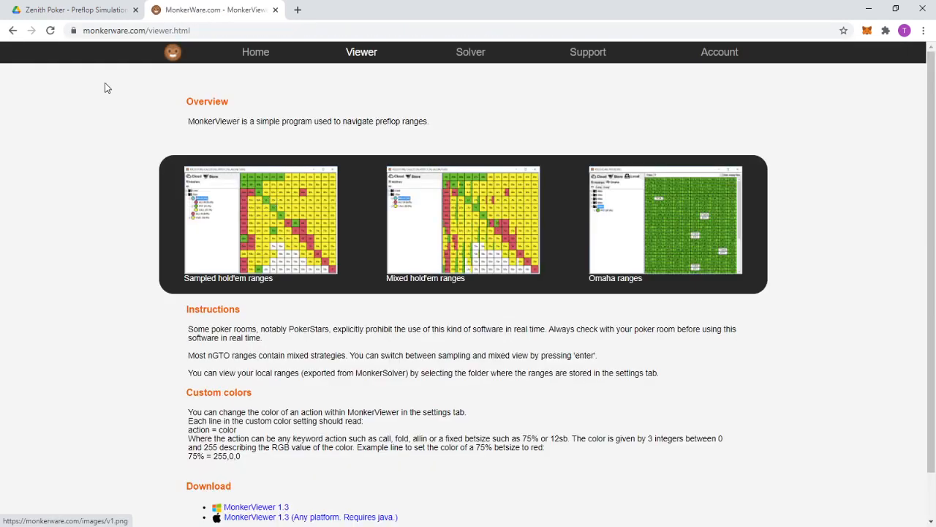
click(725, 59)
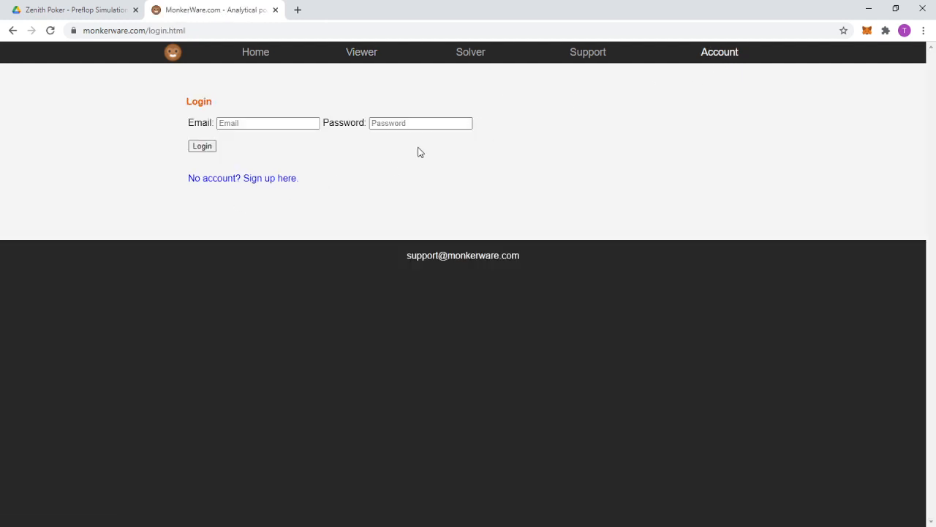
- Open the MonkerWare site's account sign-up page
click(257, 180)
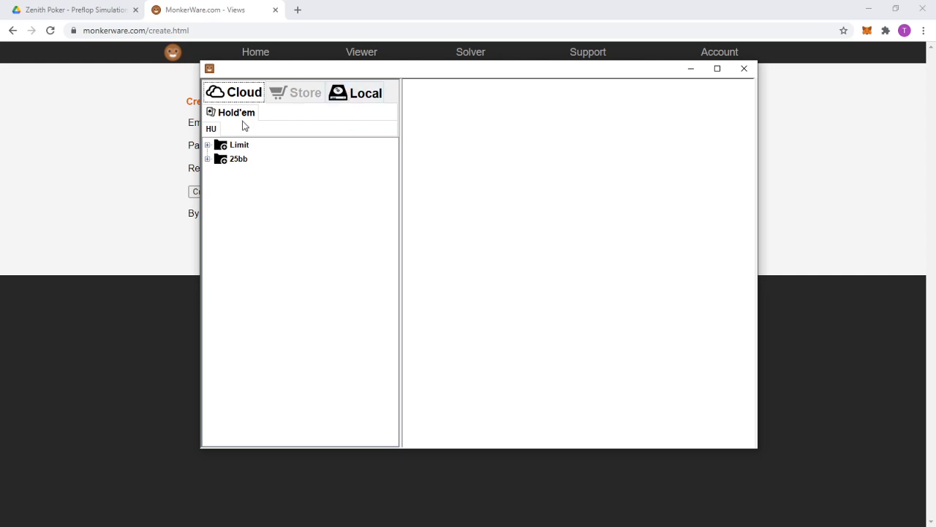
- Show MonkerViewer's local ranges and look through the 6-way, 5-way, 4-way and 3-way entries under hold_em
click(355, 97)
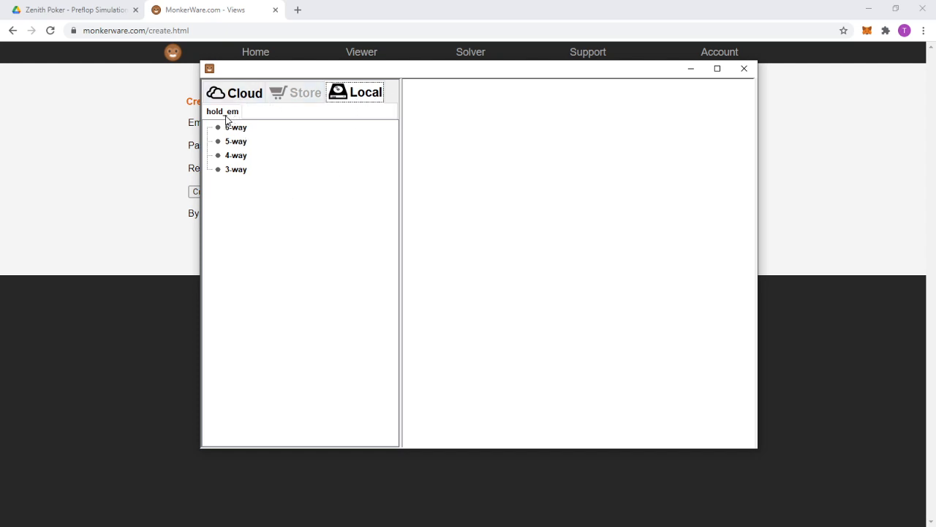
click(237, 143)
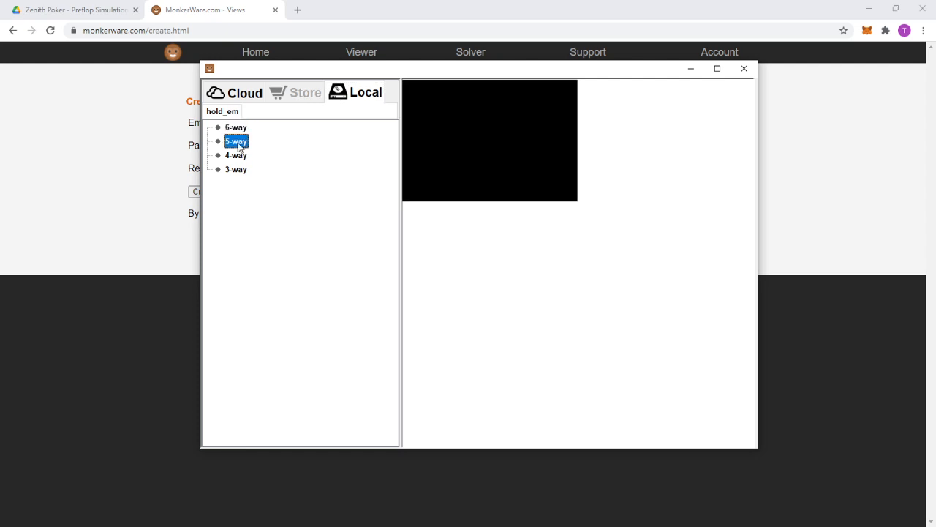
click(237, 155)
click(236, 169)
click(237, 129)
click(236, 143)
click(236, 155)
click(237, 169)
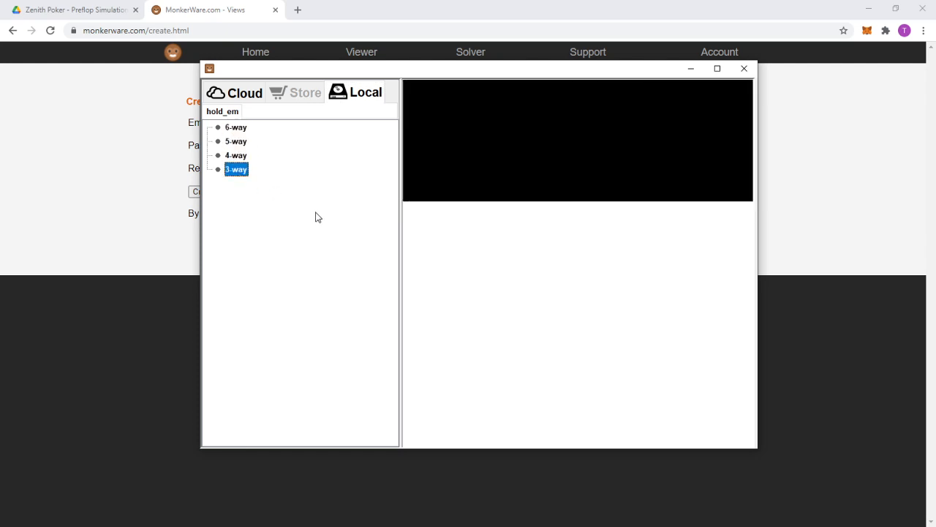
- Rearrange the MonkerViewer and folder windows and open the ranges\hold_em folder inside C:\Program Files\MonkerViewer
drag(318, 76, 333, 80)
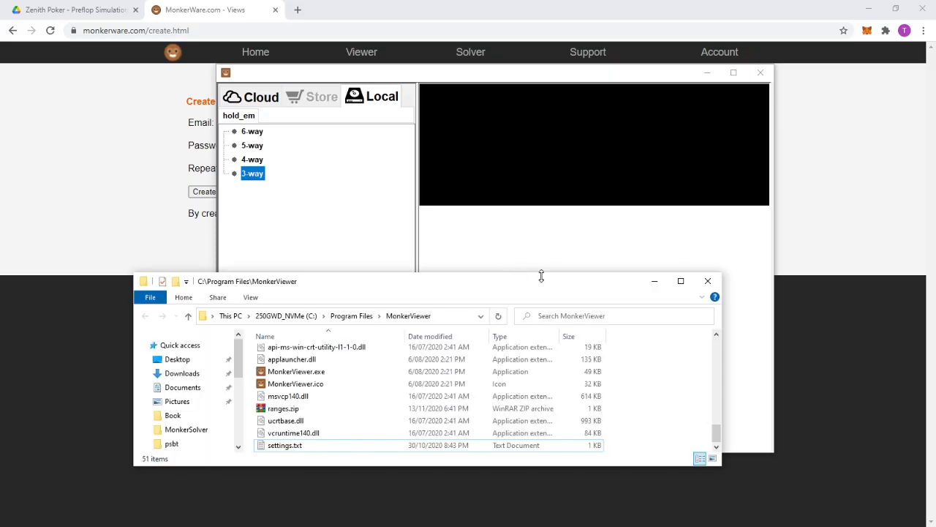
drag(541, 275, 668, 100)
scroll(556, 278, up, 8)
drag(314, 72, 238, 64)
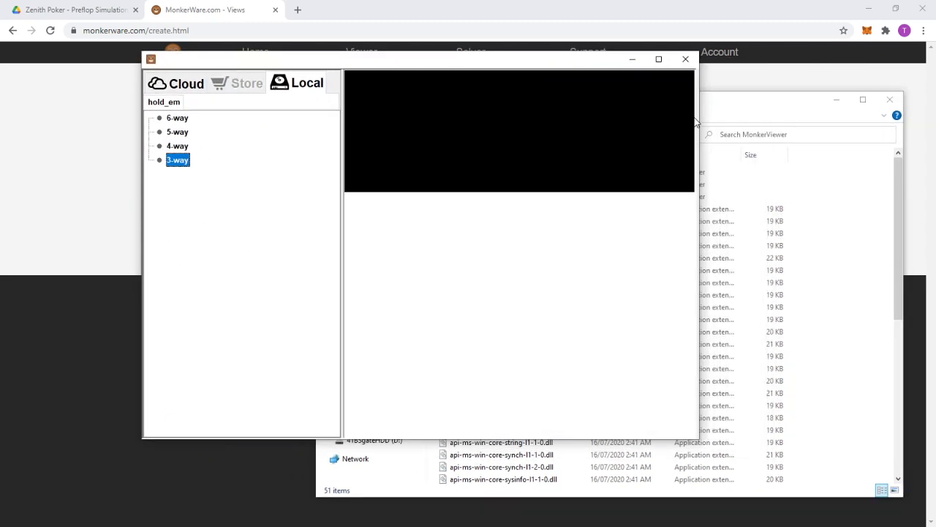
click(633, 144)
double_click(461, 185)
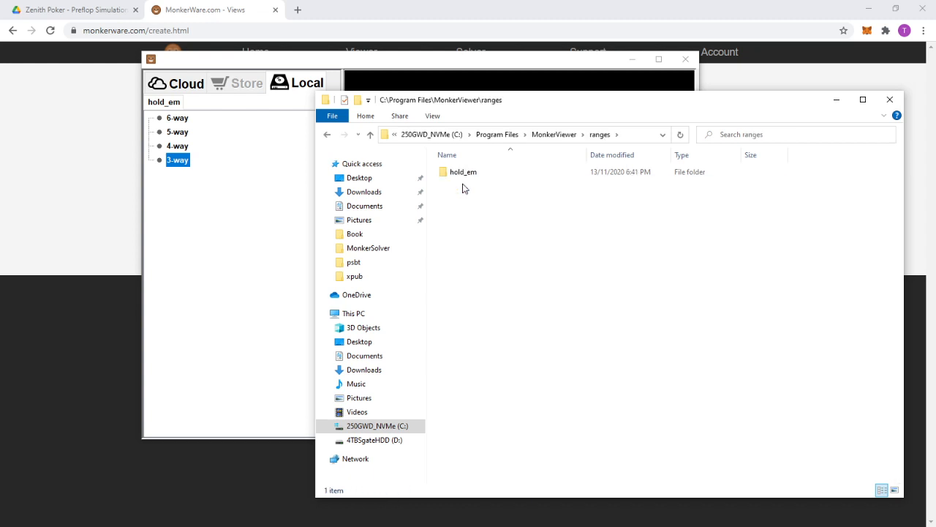
double_click(463, 175)
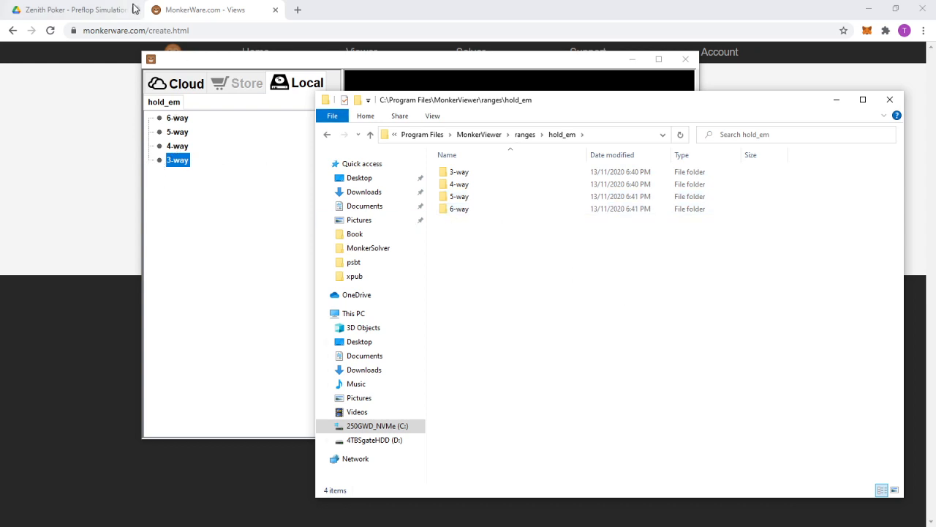
- Open the 3-way folder of the Zenith Poker - Preflop Simulations Library in Google Drive and select the BUvSB+BB - 100bb archive
click(101, 10)
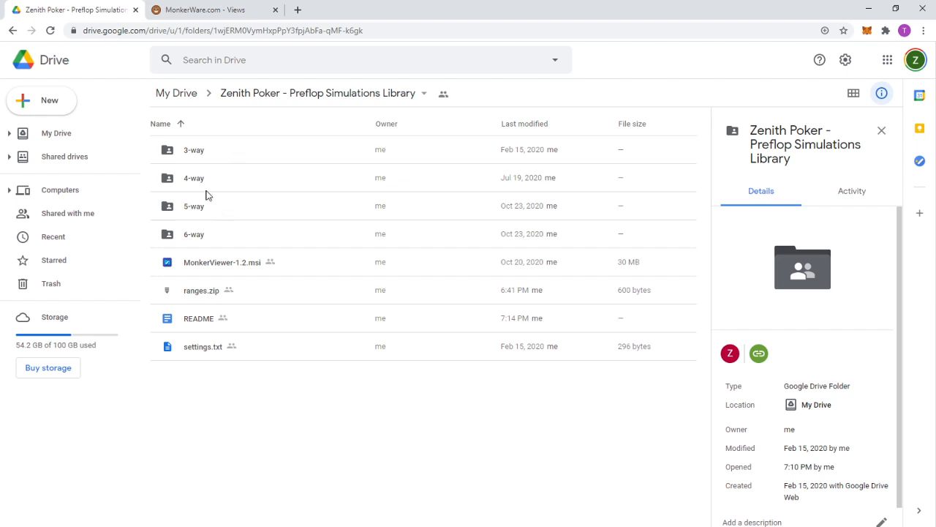
double_click(213, 159)
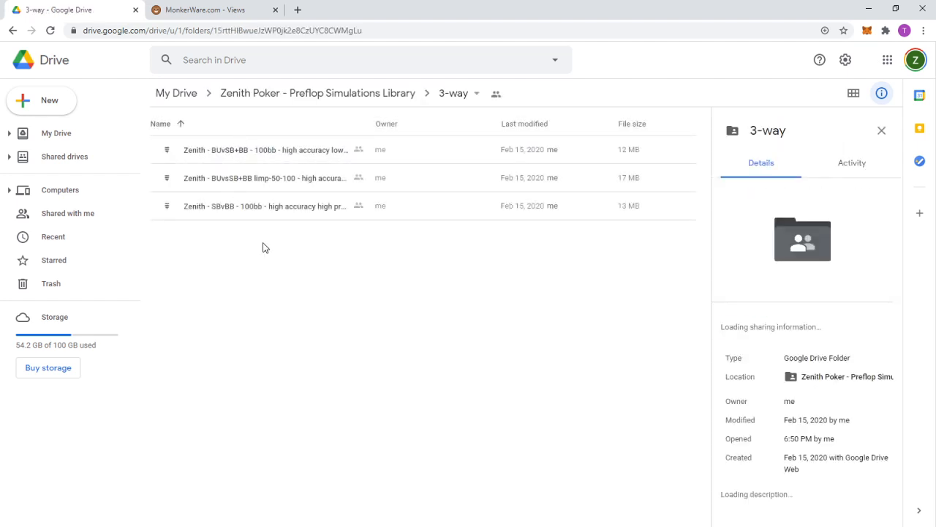
click(275, 155)
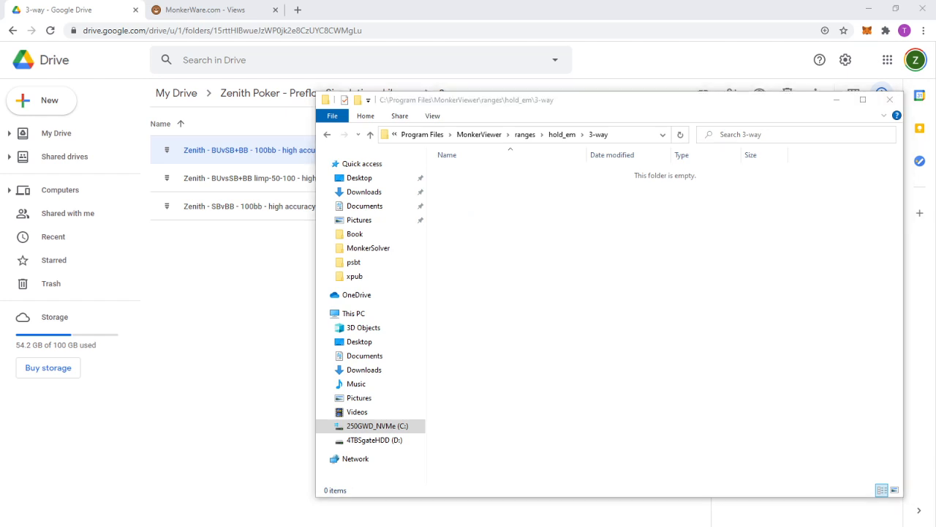
- Move Zenith - BUvSB+BB - 100bb - high accuracy low precision.zip into the hold_em\3-way folder with administrator permission and extract it there
drag(63, 328, 620, 309)
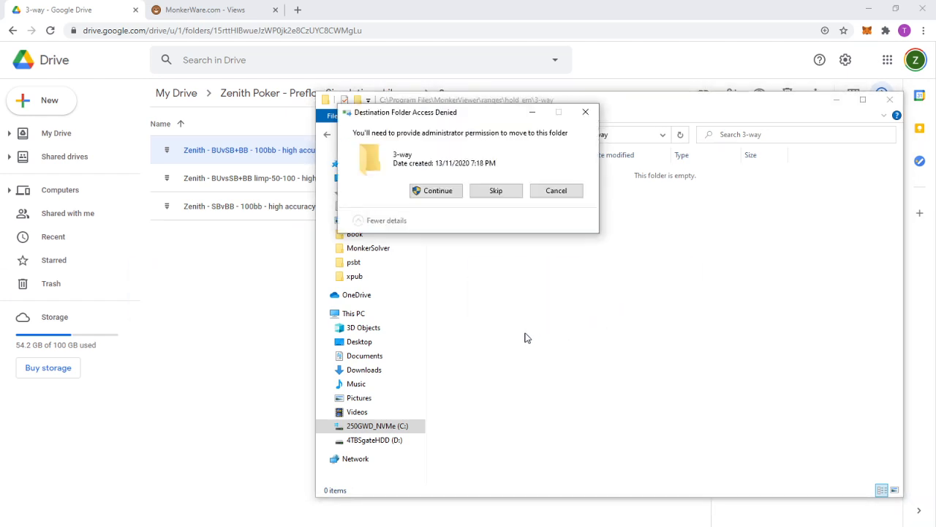
click(437, 191)
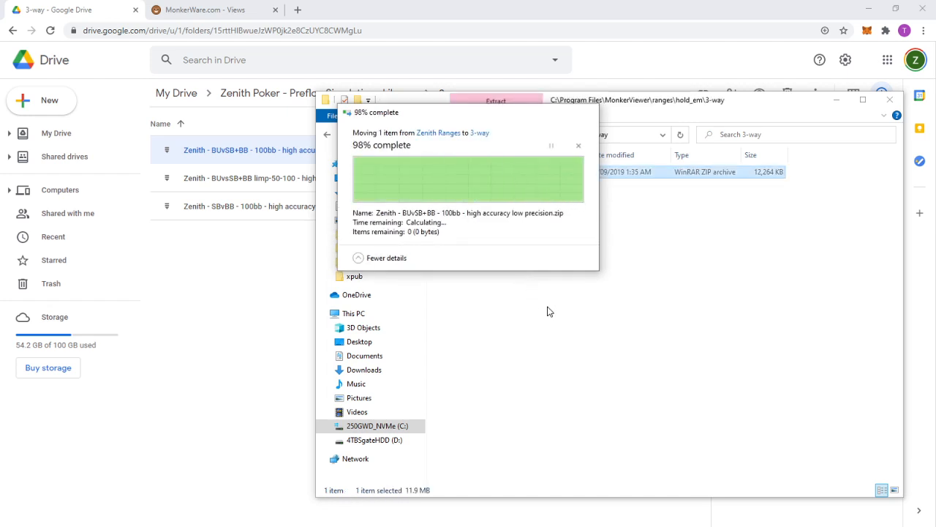
click(524, 177)
right_click(511, 177)
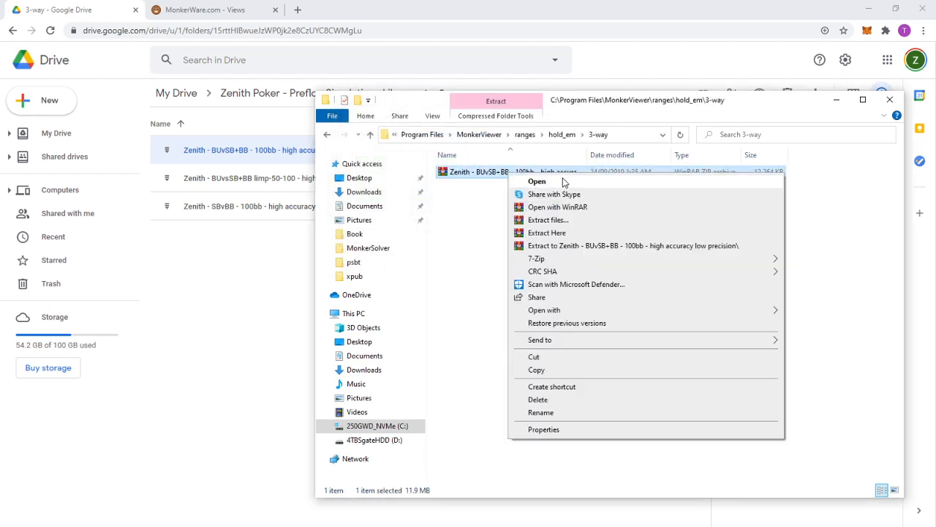
click(559, 234)
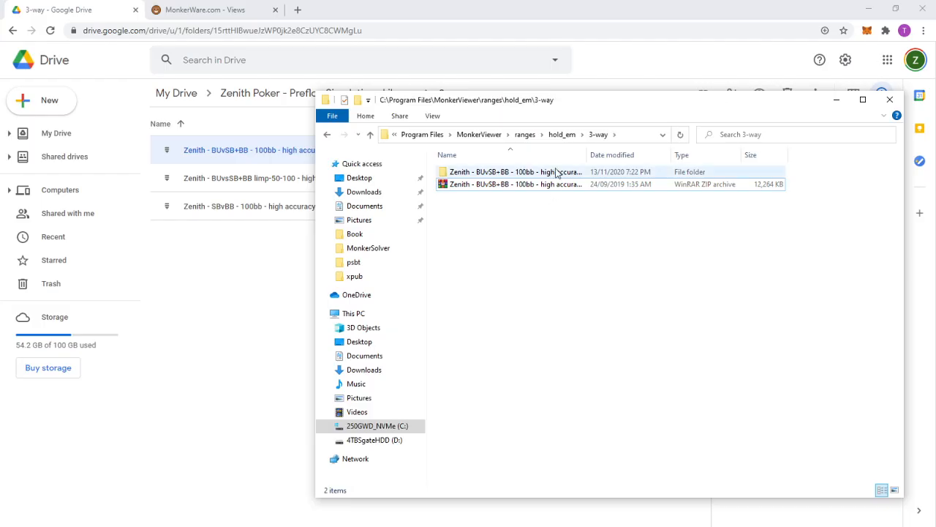
- Check the extracted BUvSB+BB folder for its .rng files and delete the ZIP archive from the 3-way folder
double_click(550, 169)
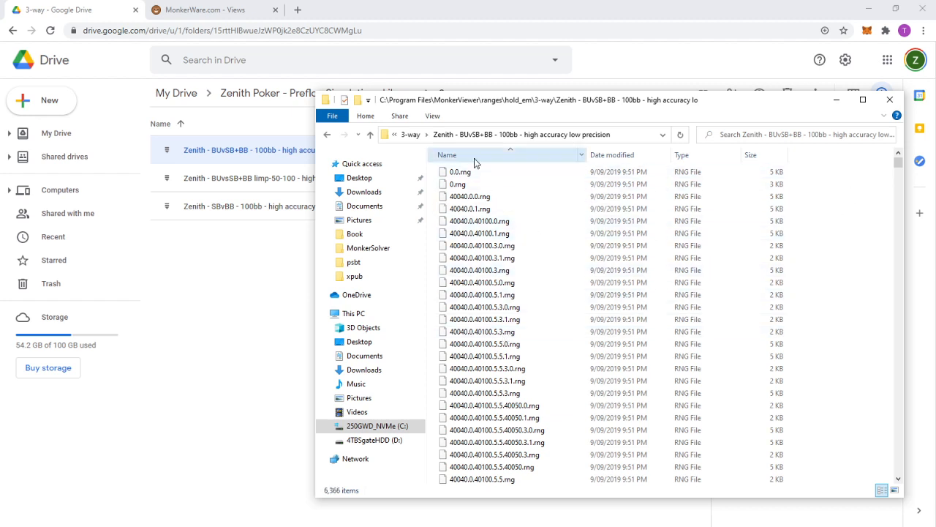
click(410, 134)
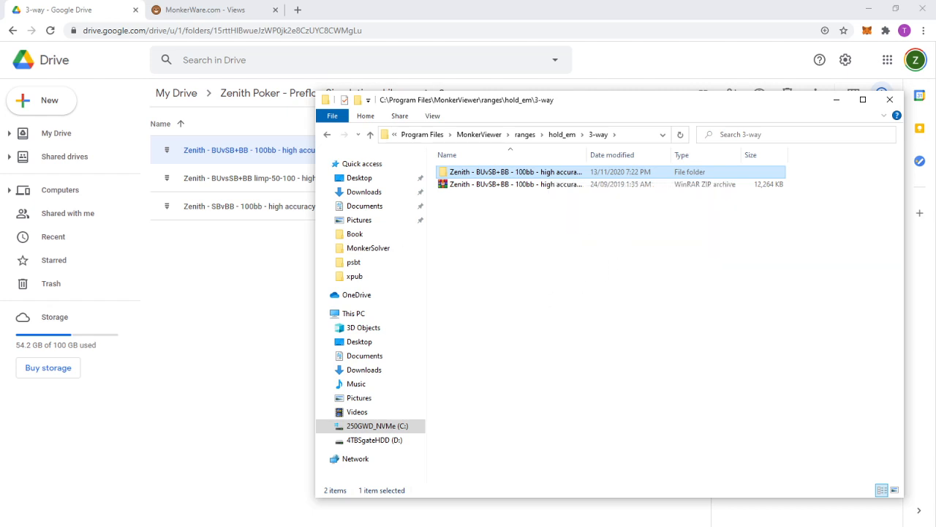
click(520, 219)
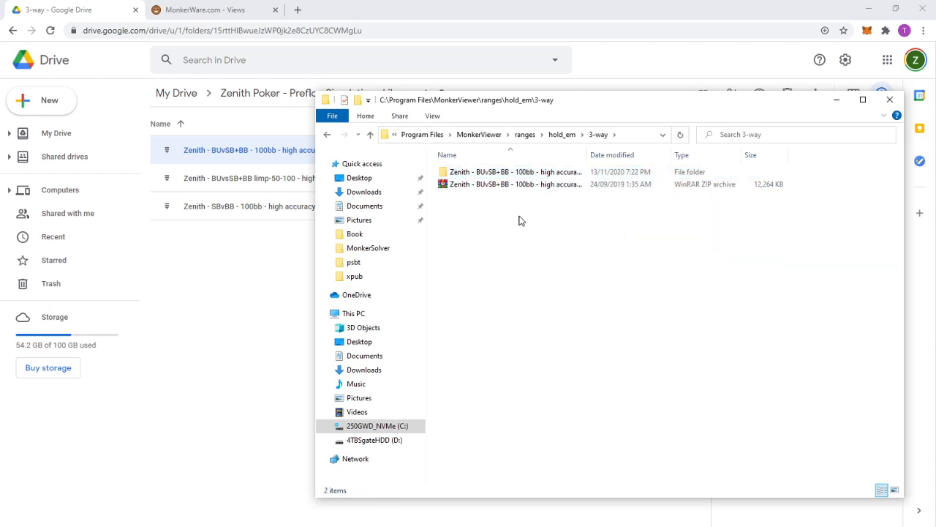
click(549, 185)
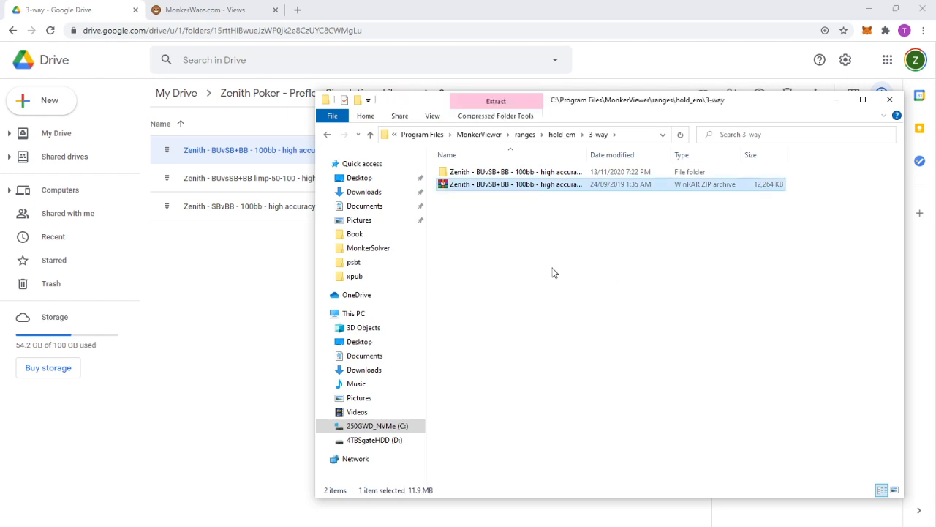
key(Delete)
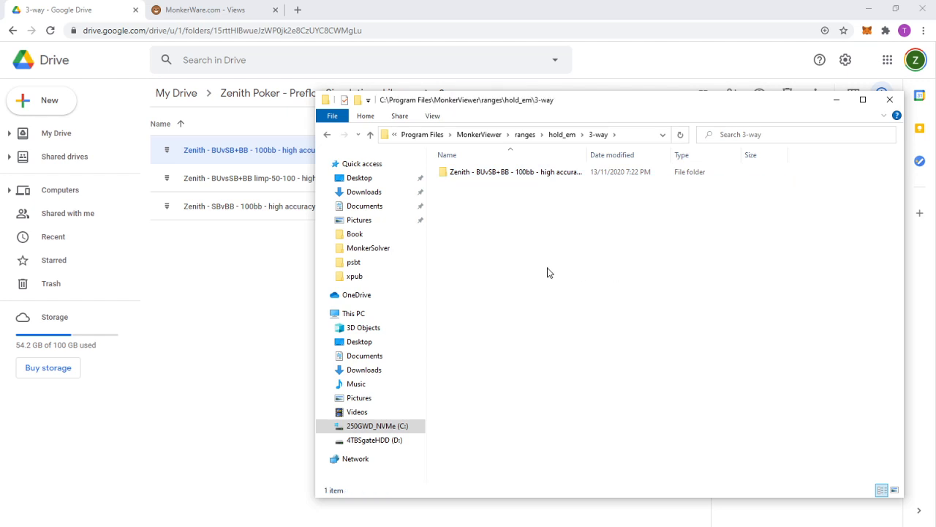
- Return to the MonkerViewer program folder and recheck MonkerViewer's local ranges by switching to Cloud and back to Local
click(486, 137)
scroll(521, 245, down, 8)
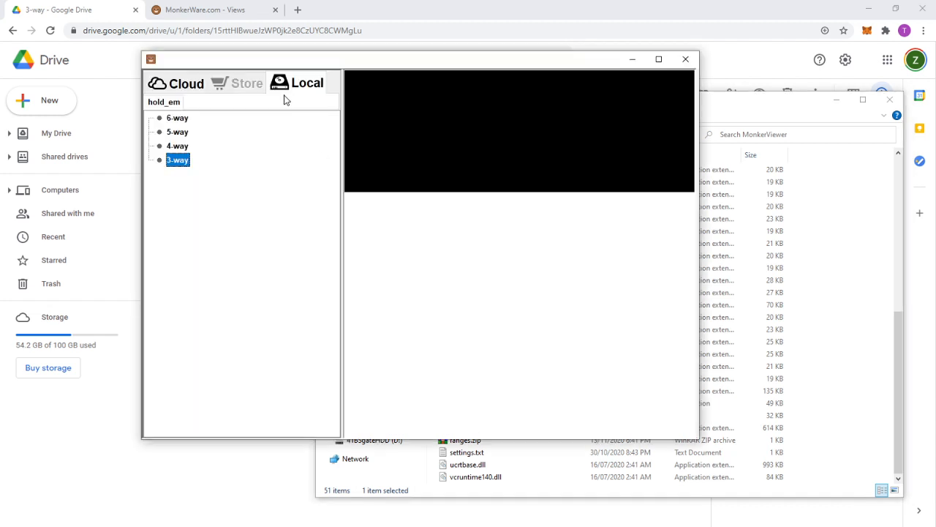
click(185, 86)
click(293, 89)
drag(487, 53, 584, 88)
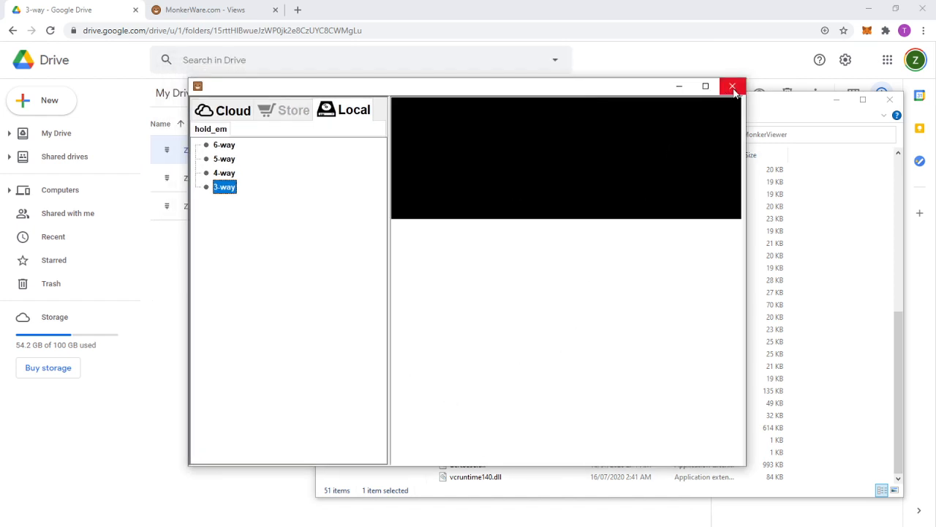
- Close MonkerViewer and relaunch it from MonkerViewer.exe in its program folder
click(731, 85)
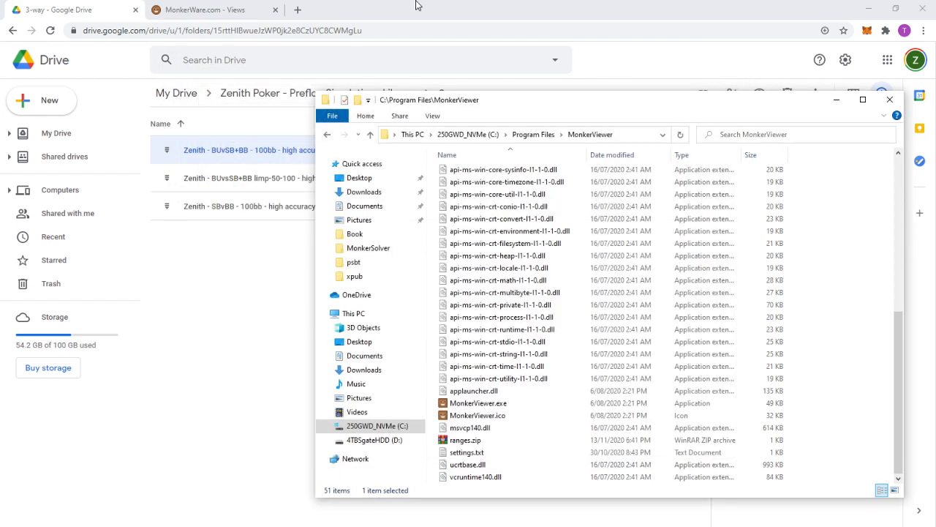
click(509, 404)
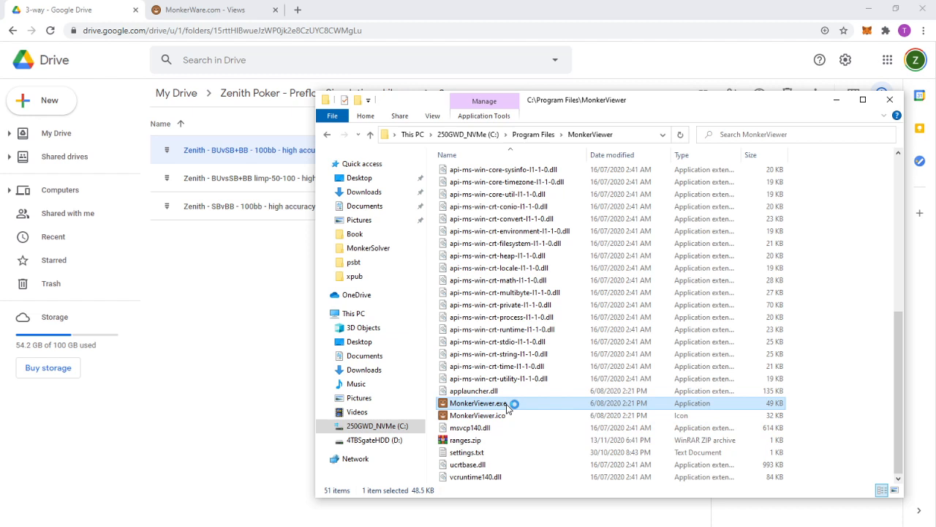
click(151, 294)
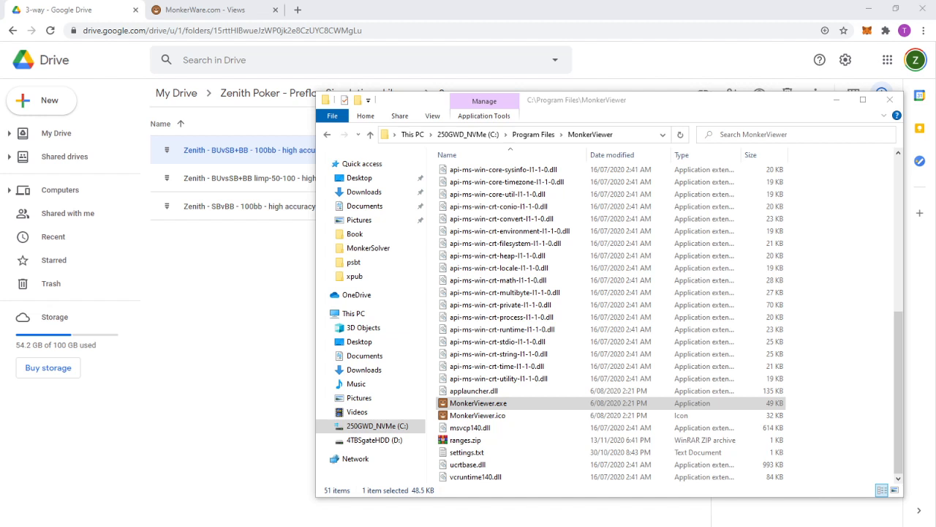
- Browse to the ranges\hold_em\3-way folder and compare its contents with the 3-way folder in Google Drive
scroll(472, 380, up, 8)
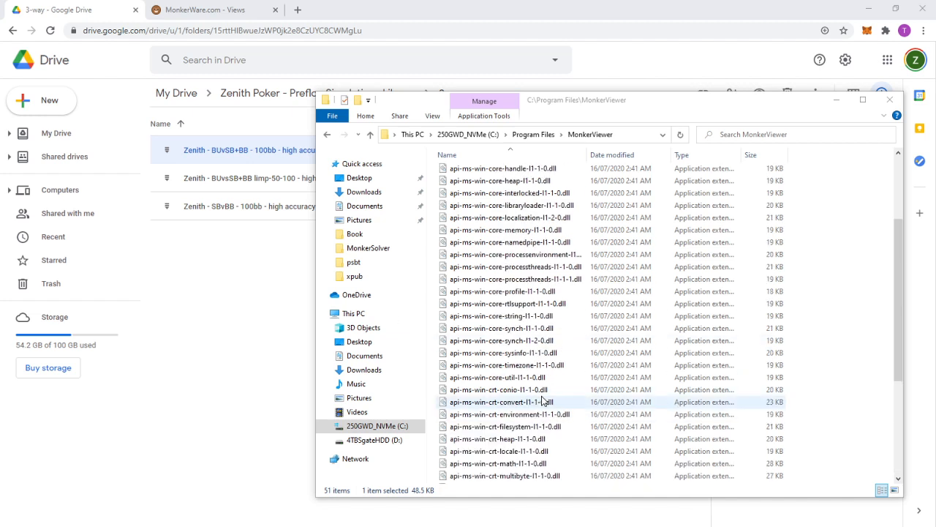
double_click(472, 187)
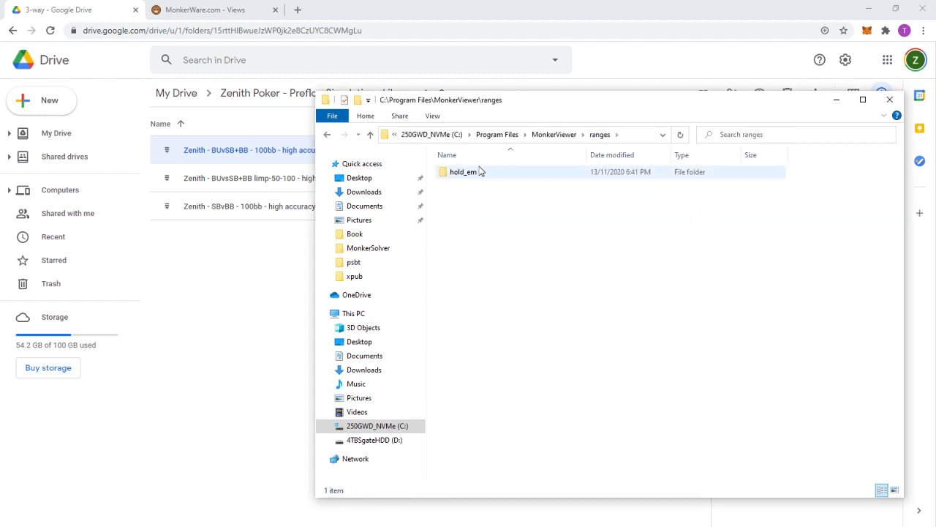
double_click(479, 172)
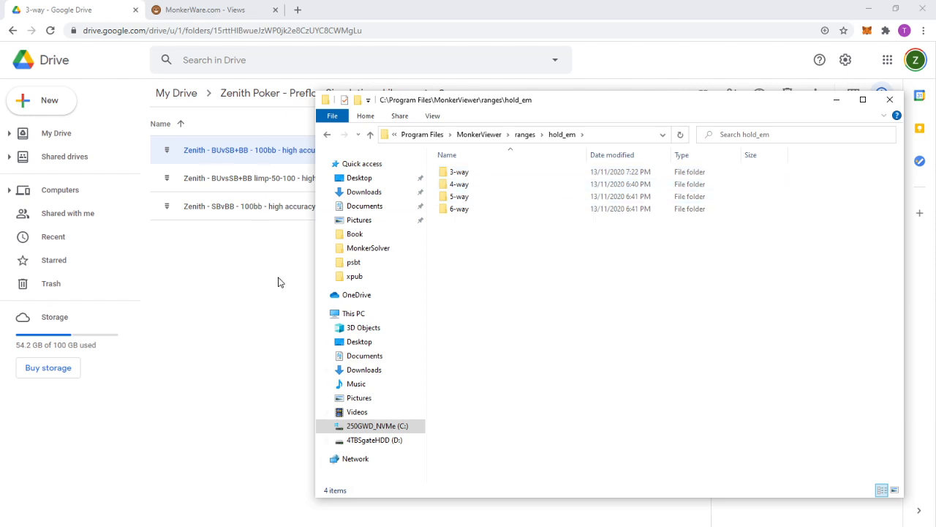
click(249, 278)
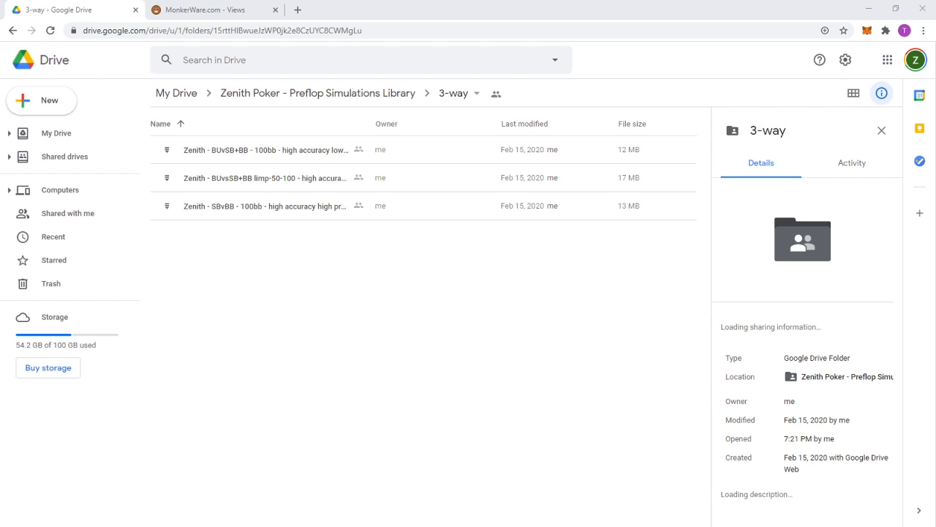
double_click(463, 174)
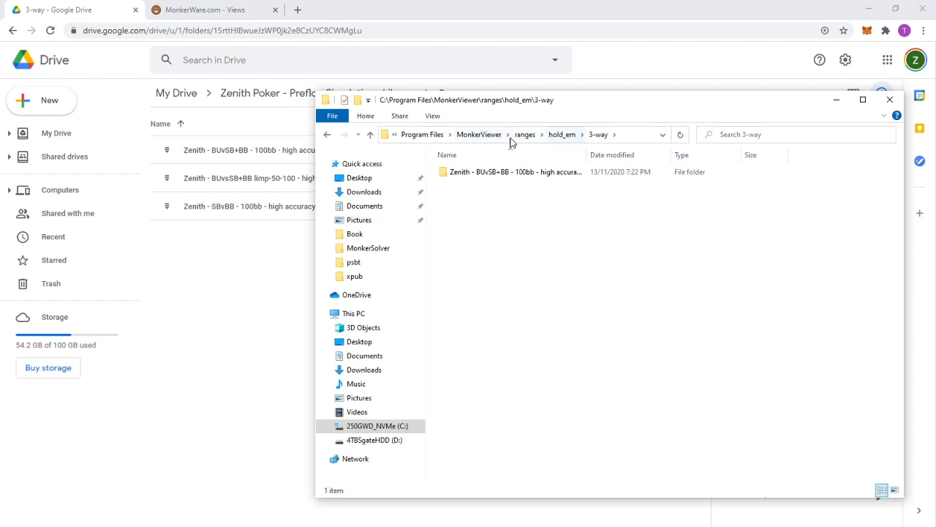
- Bring MonkerViewer in front of the folder window and display the local 3-way Zenith - BUvSB+BB - 100bb ranges with the tree expanded
drag(543, 105, 546, 135)
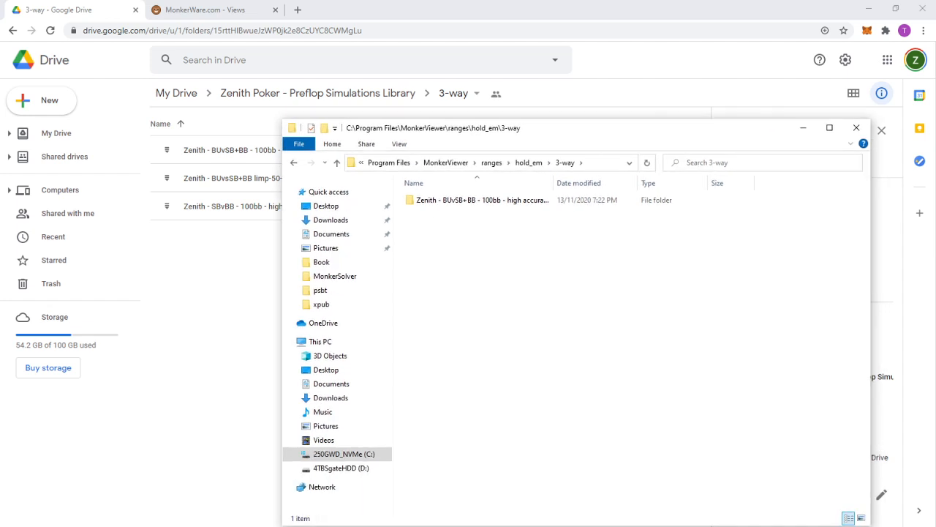
drag(0, 82, 533, 51)
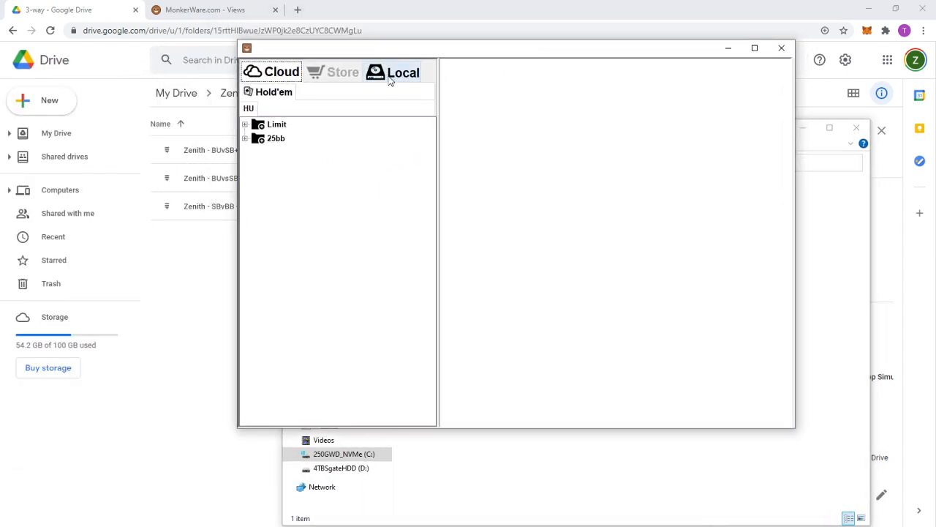
click(393, 75)
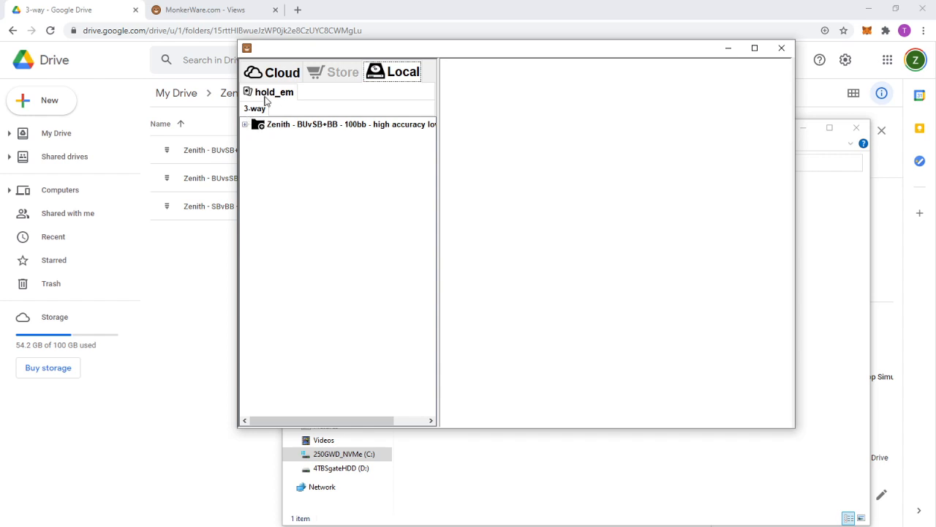
click(246, 125)
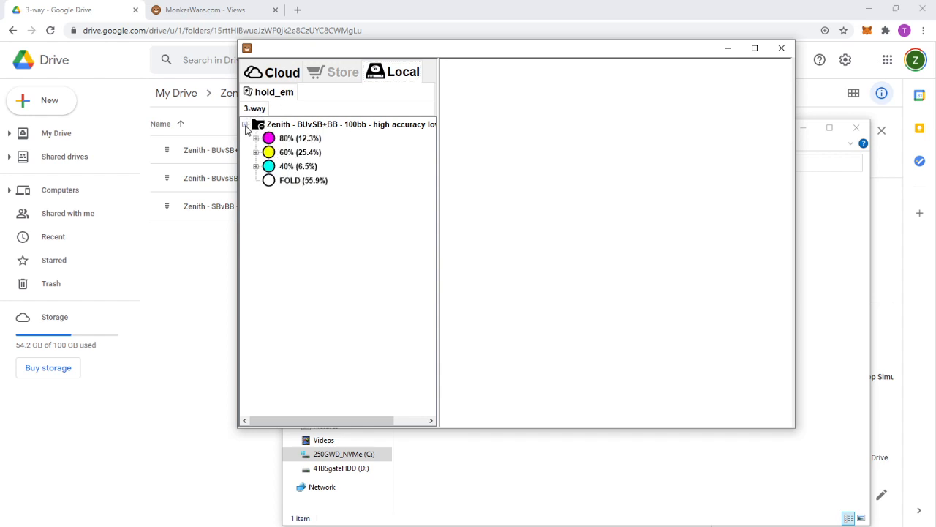
click(299, 126)
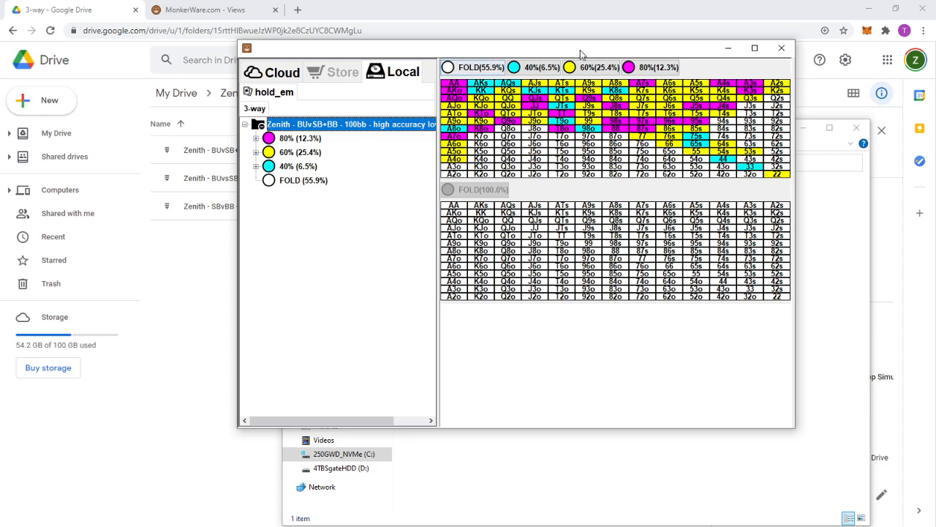
- Maximize MonkerViewer and compare the 3-way simulation's opening ranges in solid and split colours, also viewing the FOLD and 80% nodes
click(754, 49)
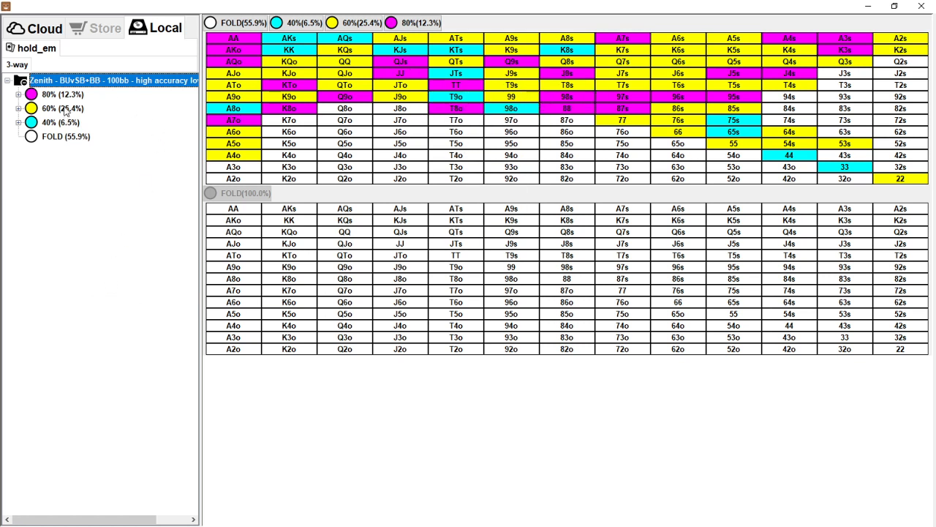
click(80, 136)
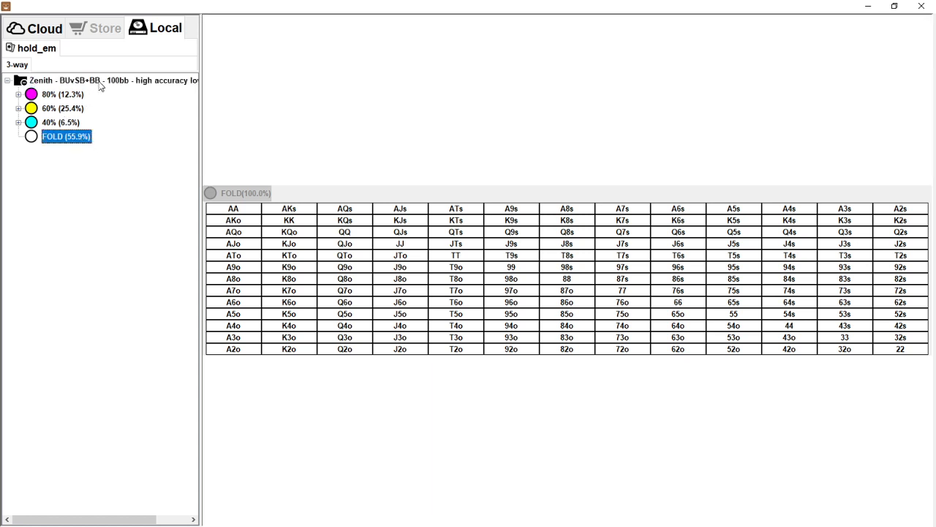
click(98, 82)
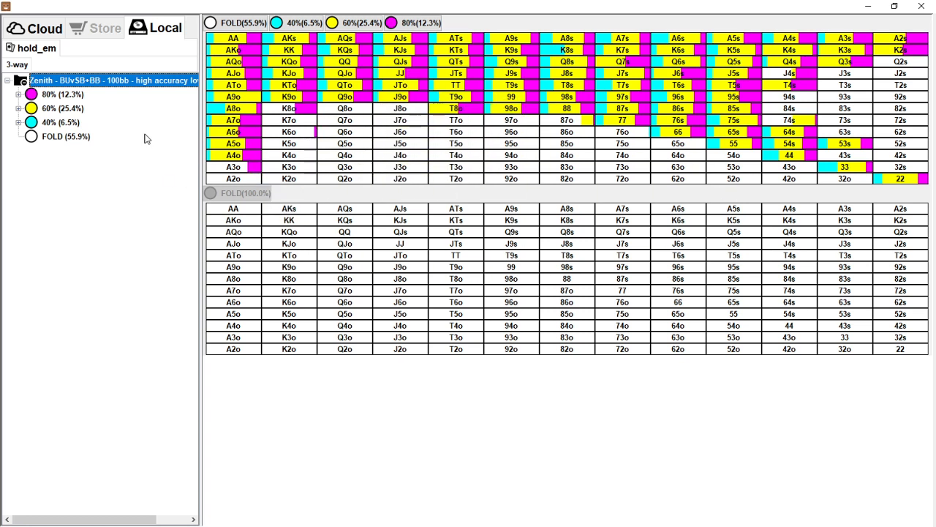
click(97, 83)
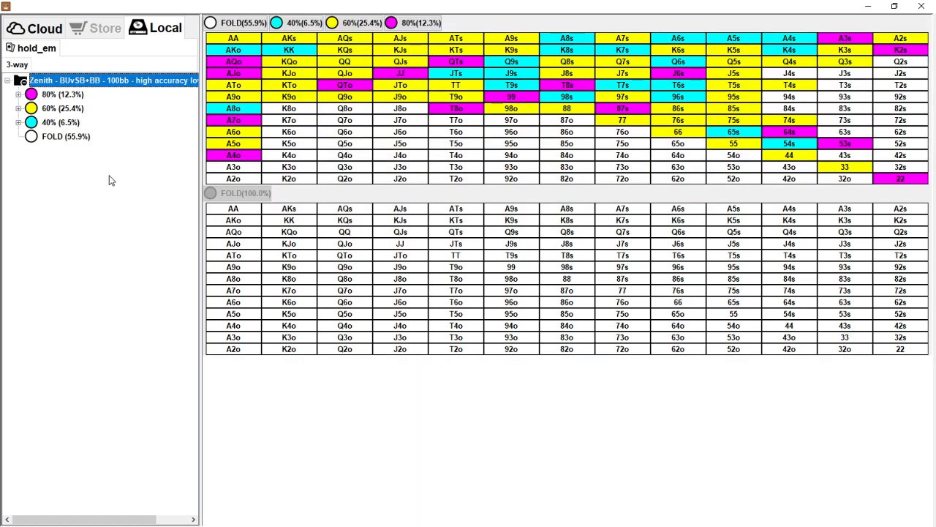
click(63, 96)
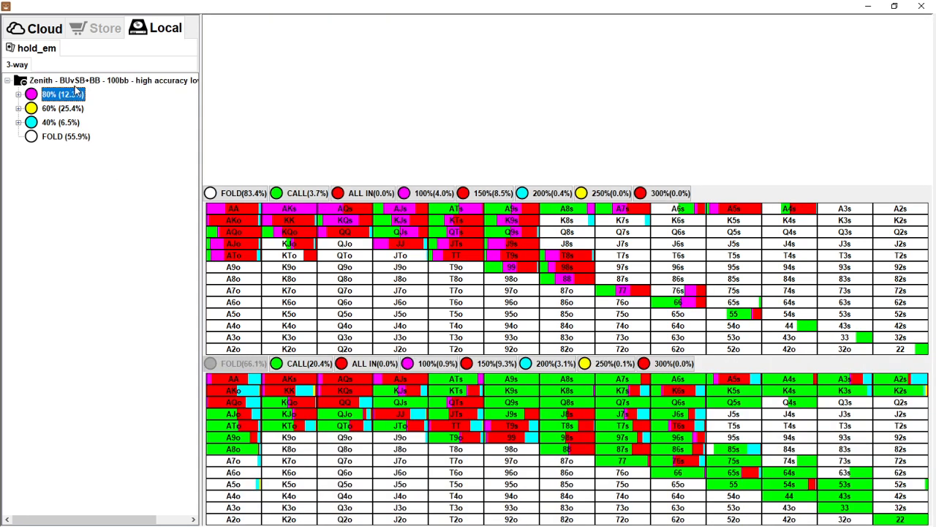
click(79, 82)
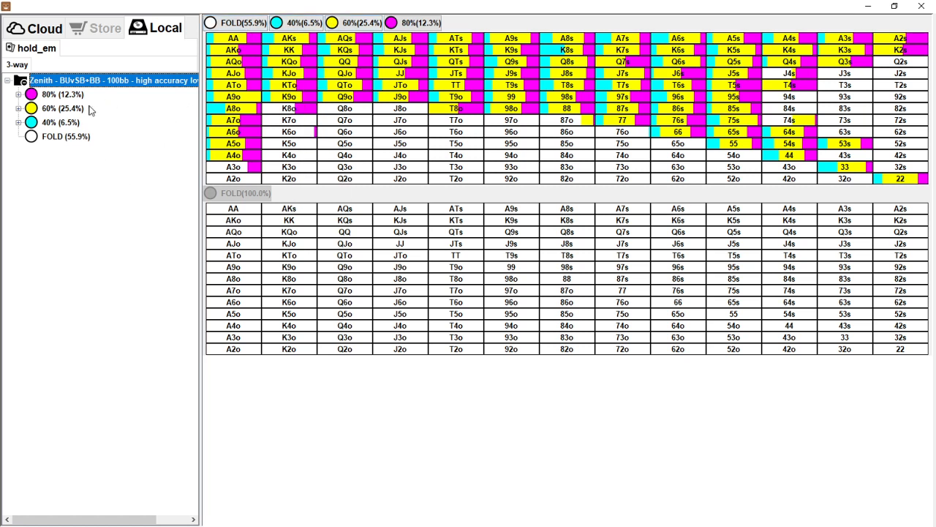
- Expand the 60% open, browse the responses from 300% down to 100%, and expand the 150% raise to show its follow-up actions
double_click(64, 110)
key(Down)
key(Down)
key(Down)
key(Down)
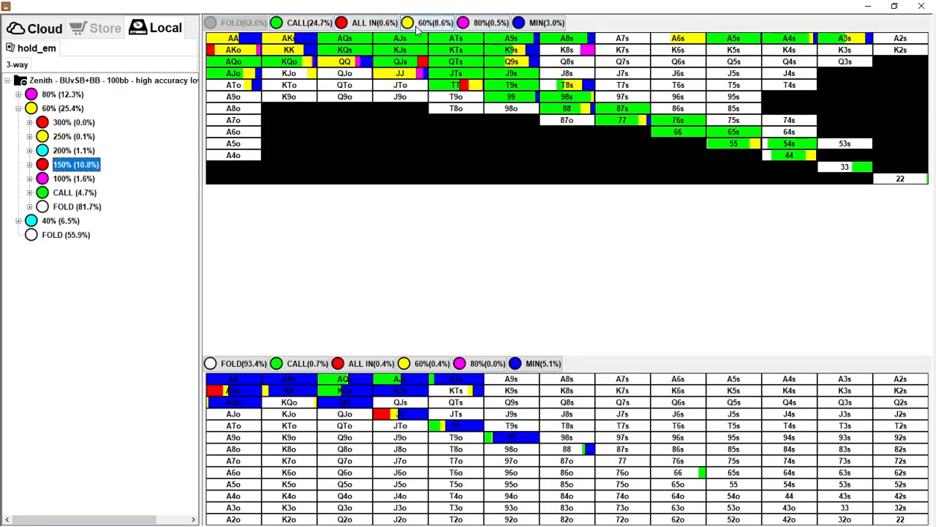
click(419, 368)
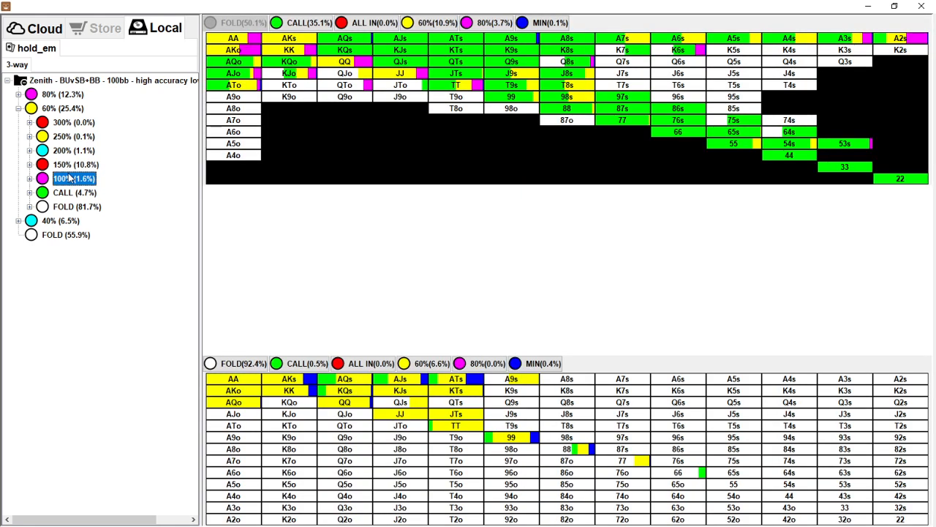
click(33, 166)
click(33, 166)
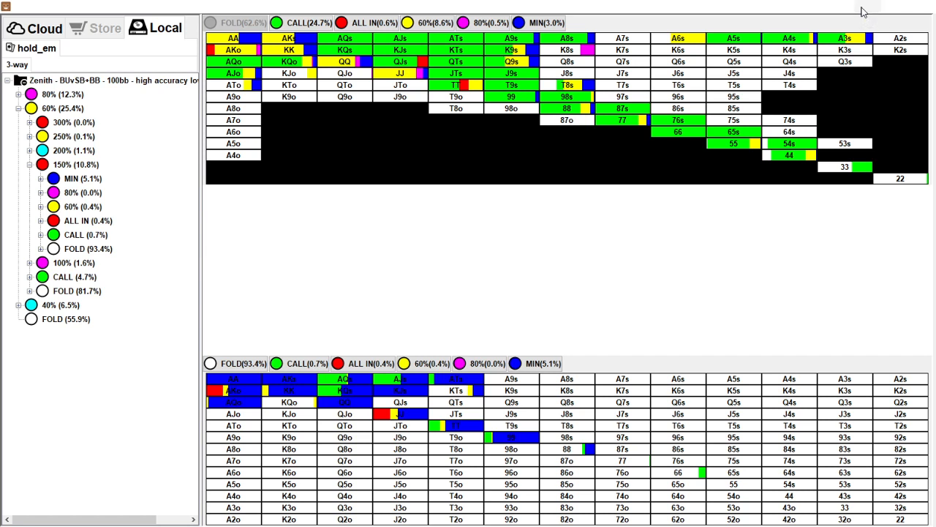
- Minimize MonkerViewer and the local 3-way folder window, and go back to the Zenith Poker - Preflop Simulations folder in Google Drive
click(863, 10)
drag(604, 128, 590, 89)
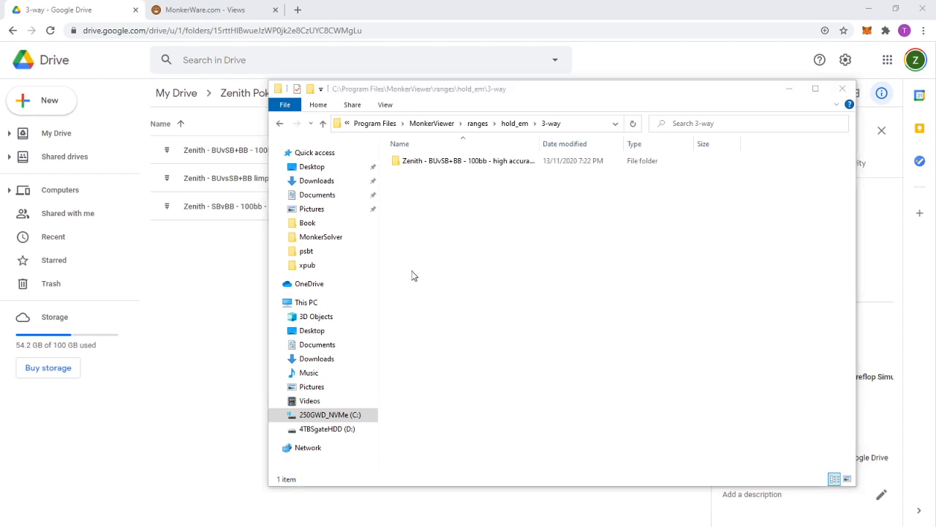
click(515, 314)
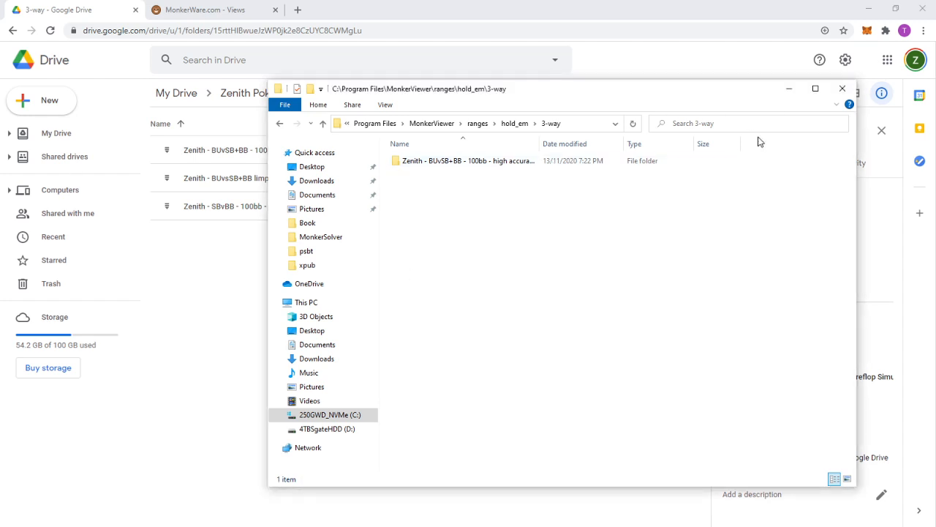
click(789, 88)
click(293, 93)
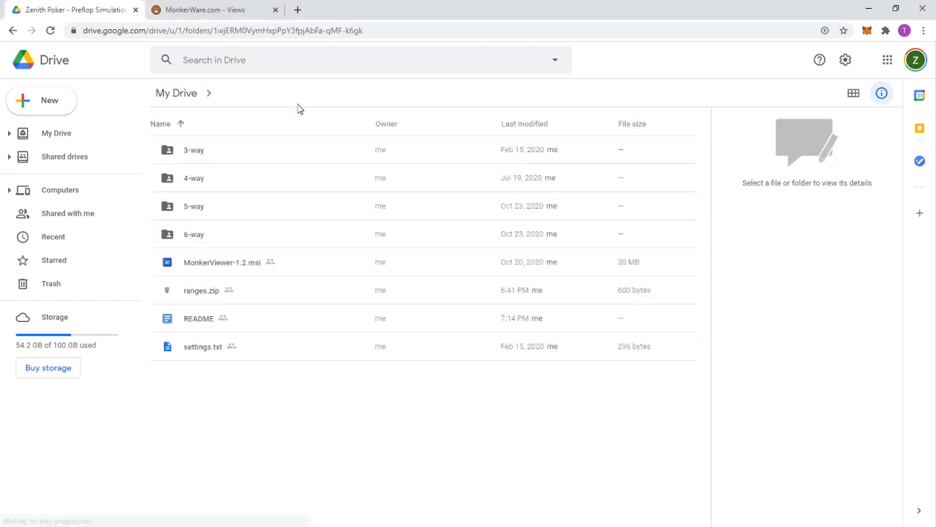